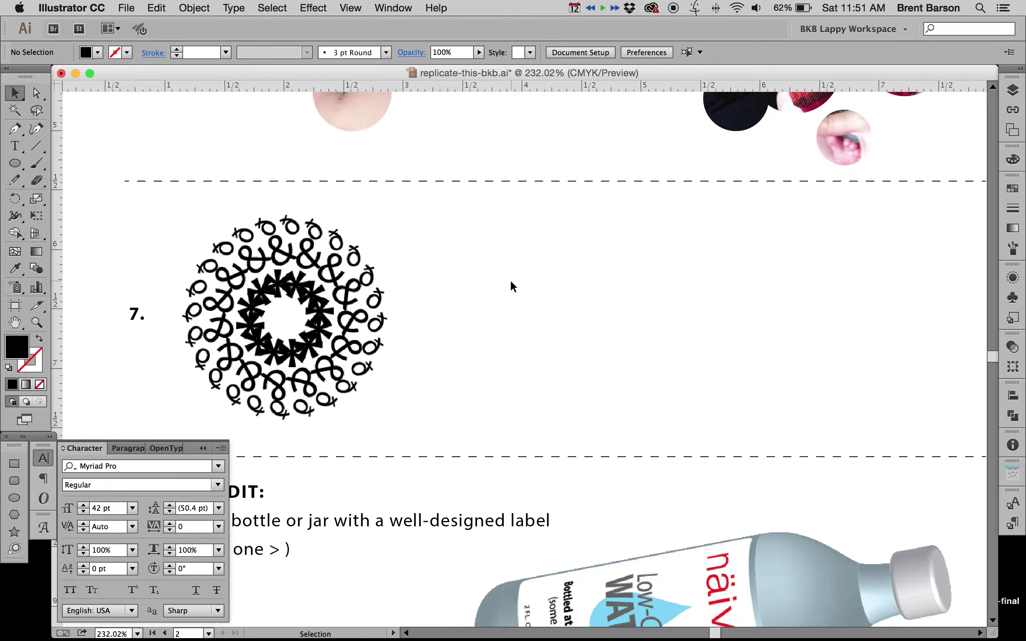
Add an ampersand (&) as new text in the empty area beside the circular reference artwork
key("t")
left_click(535, 292)
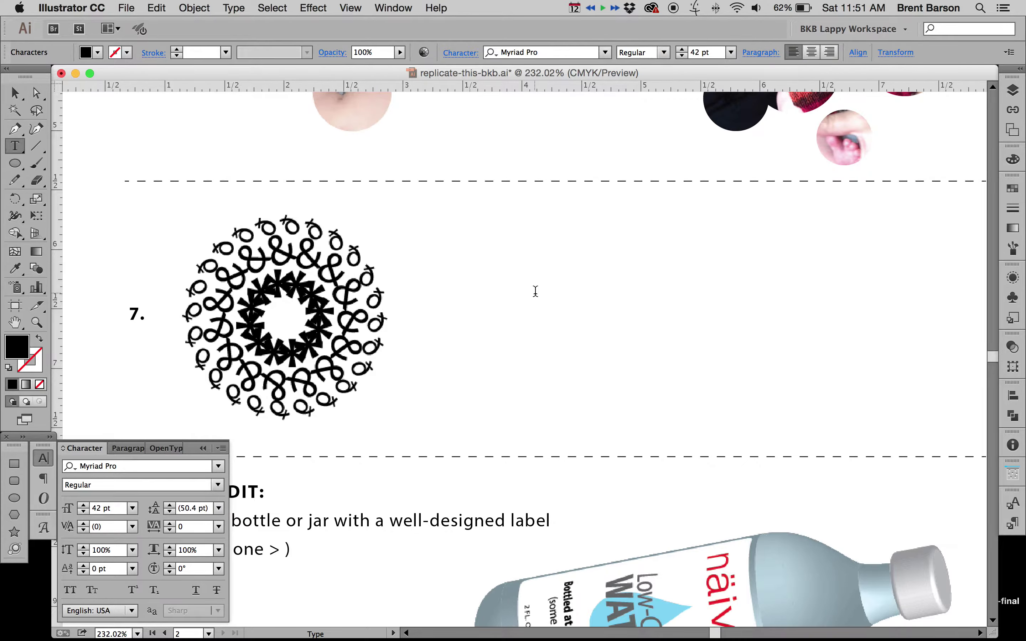
type("&")
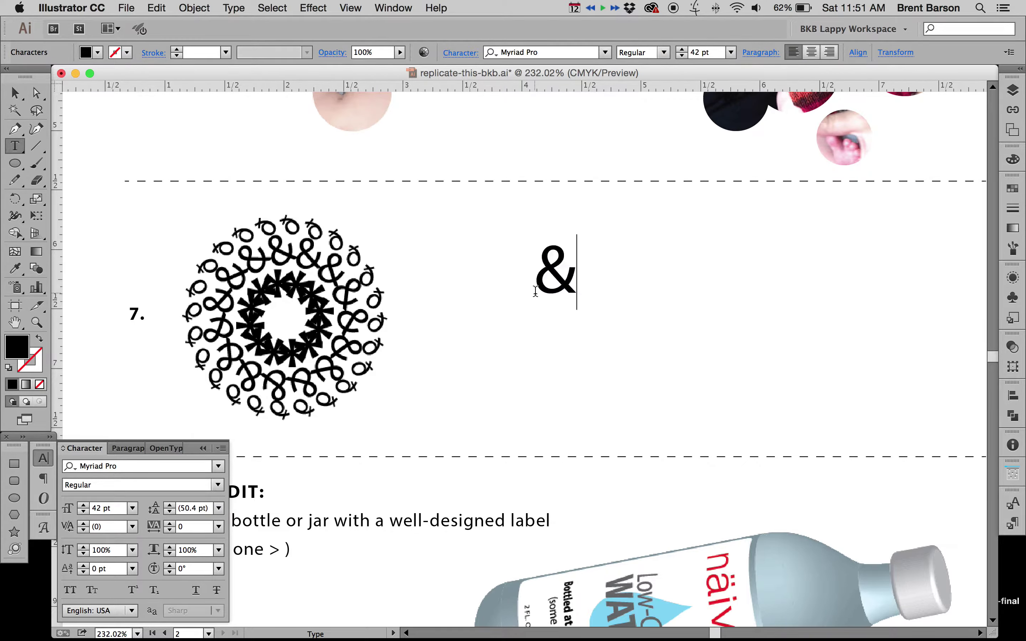
key("Escape")
Scale the ampersand against the reference ring to a font size of 28 pt and set it aside in the empty area
key("s")
left_click_drag(596, 314, 317, 268)
key("v")
left_click(83, 512)
left_click_drag(314, 258, 674, 273)
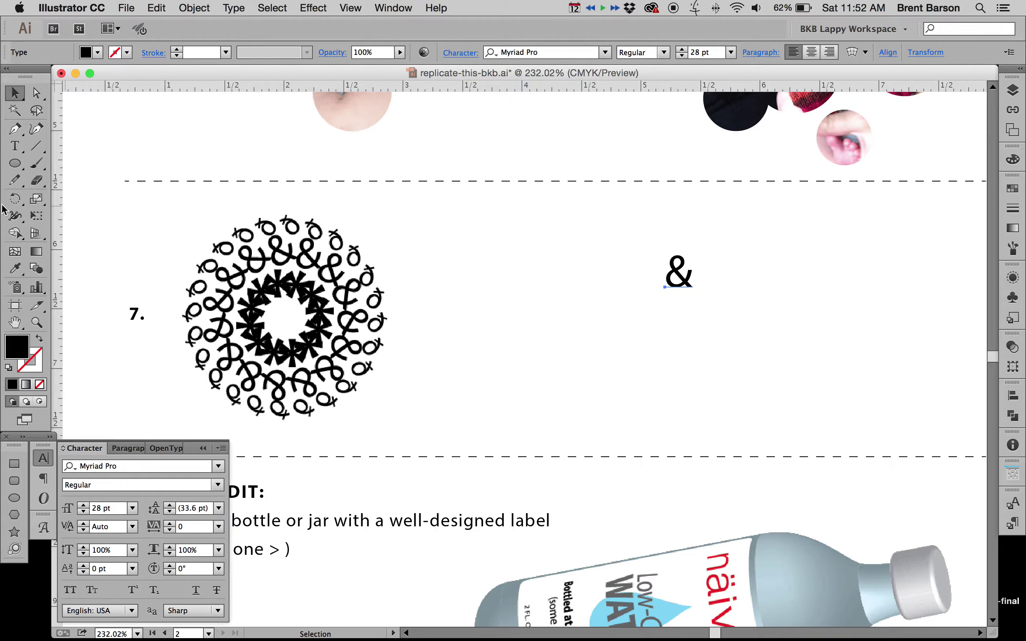
Position the ampersand exactly over a matching one near the top of the reference ring and fill it red
left_click(15, 198)
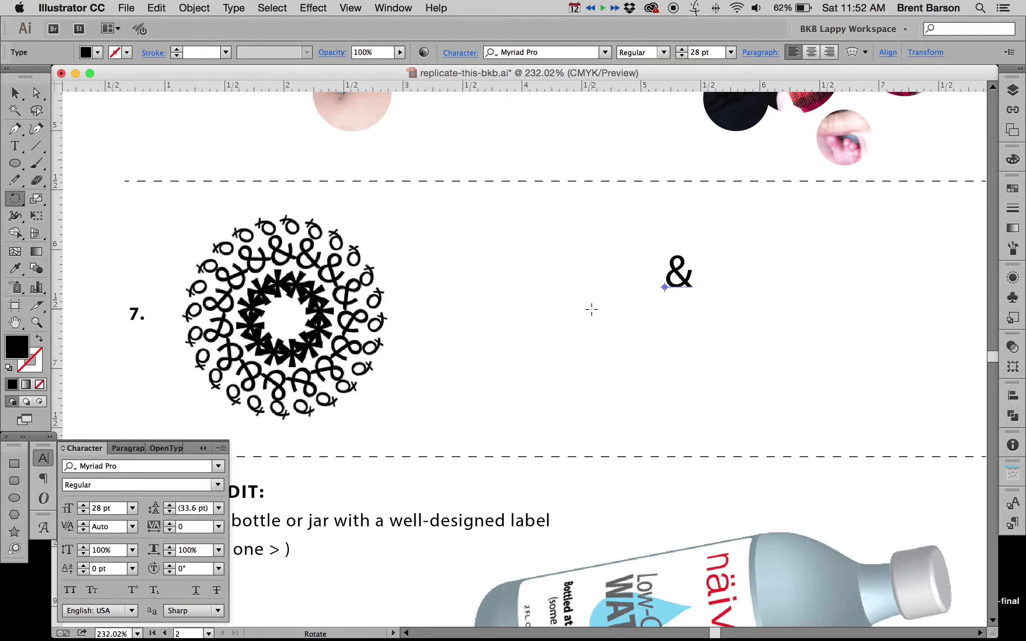
key("v")
left_click_drag(660, 285, 309, 261)
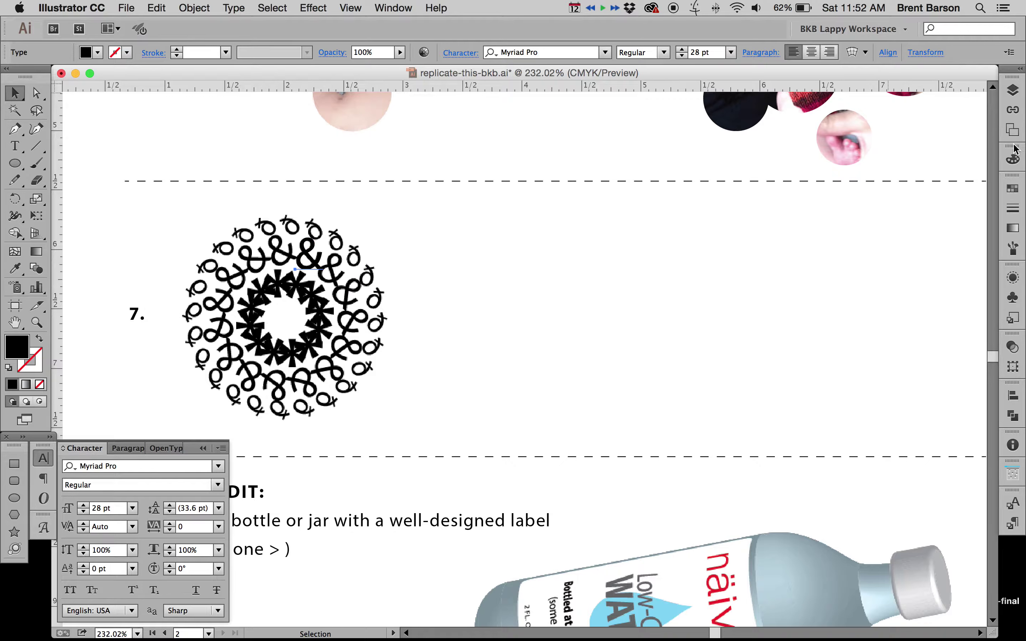
left_click(1014, 190)
left_click(885, 219)
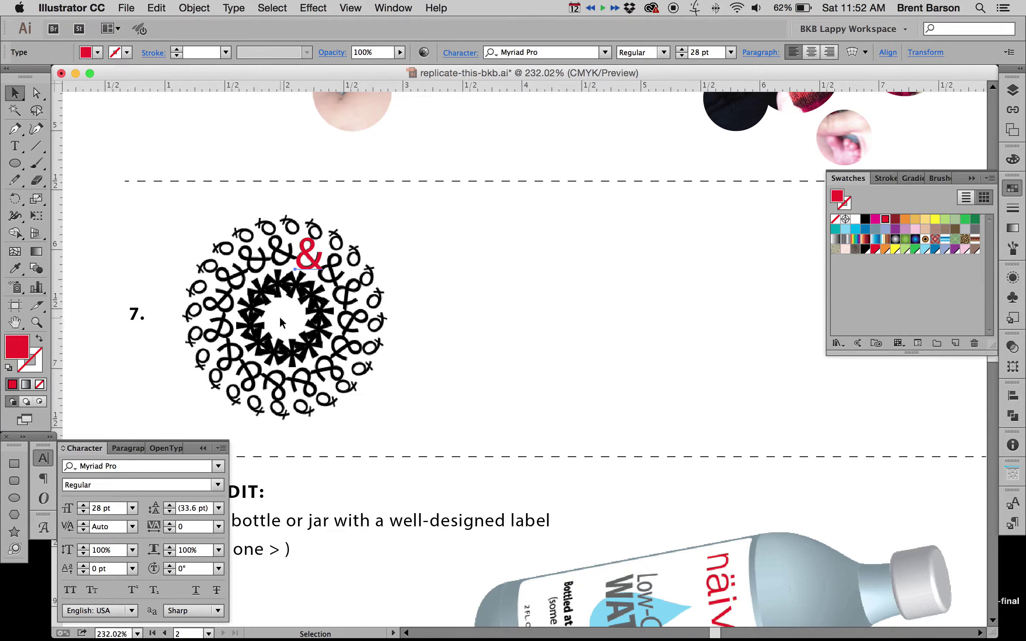
Create a copy of the red ampersand rotated 24° about the centre of the reference artwork
key("r")
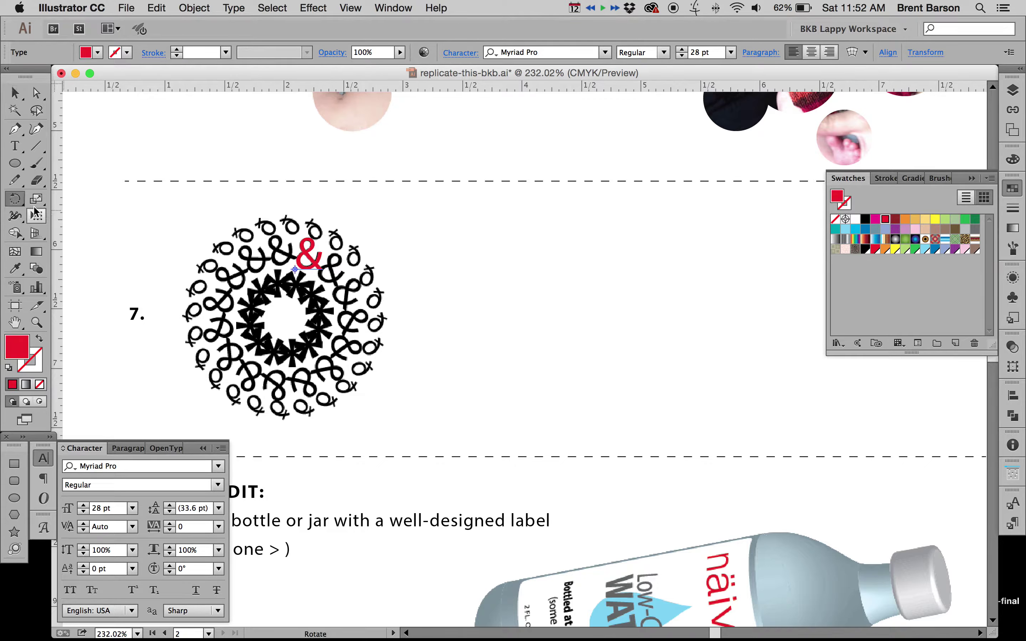
left_click(285, 318, "alt")
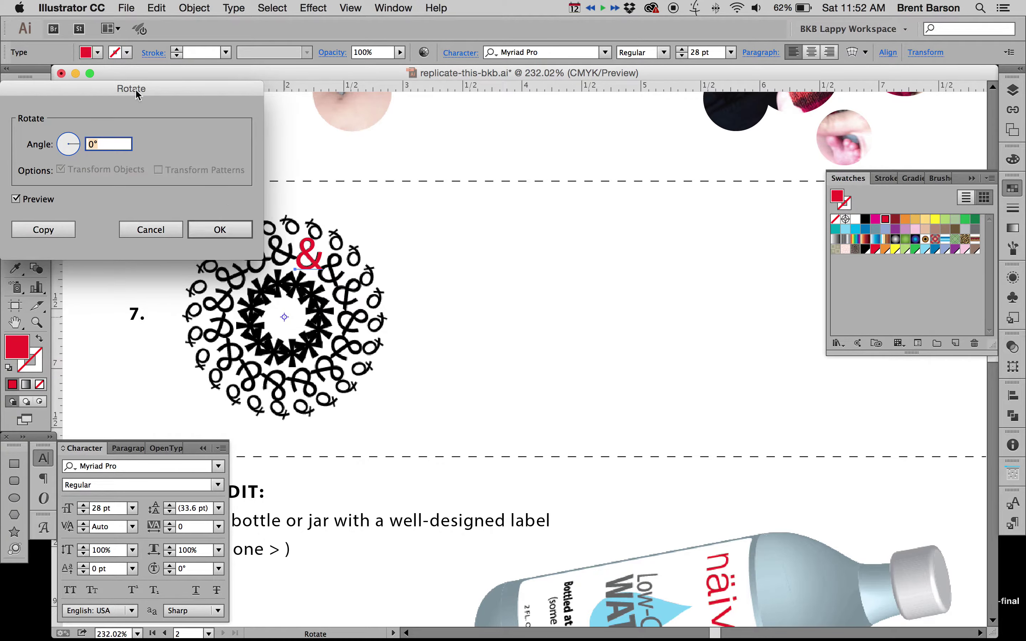
left_click_drag(567, 259, 605, 253)
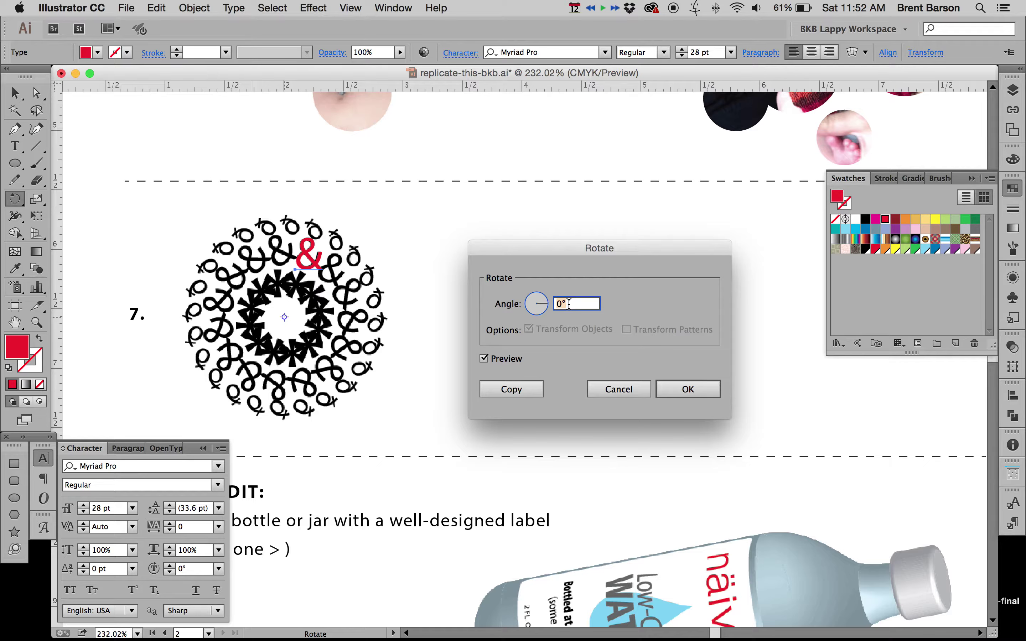
type("24")
left_click(563, 388)
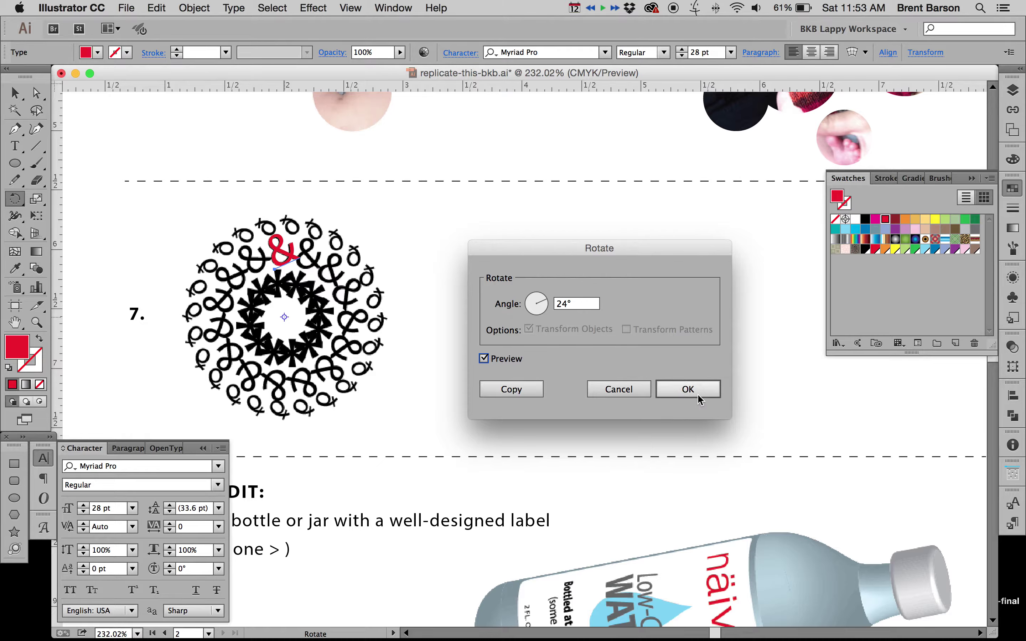
left_click(511, 391)
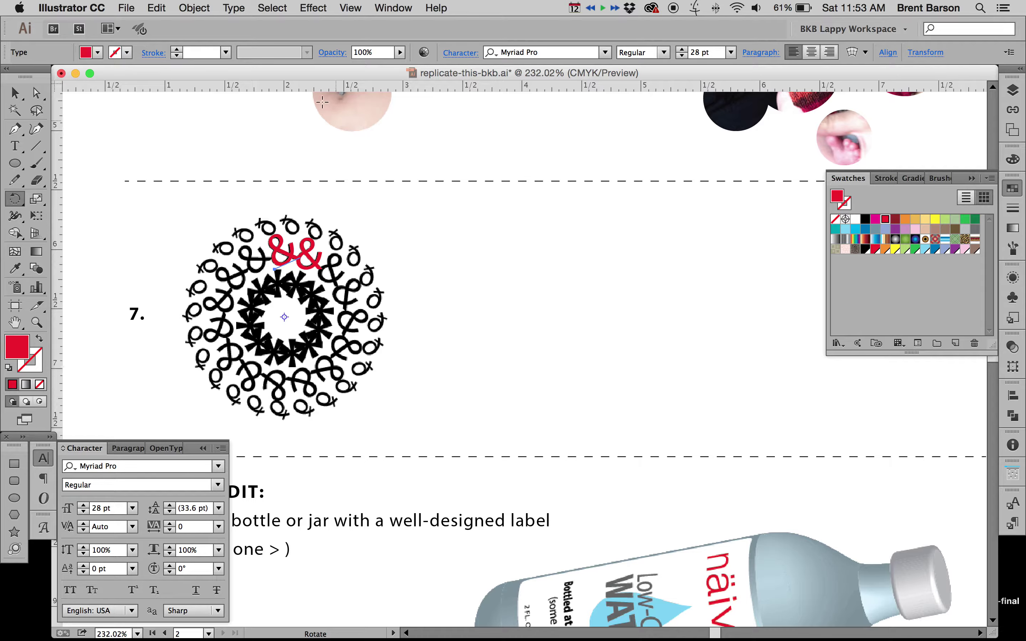
Repeat the rotated copy with Transform Again until the full ring of 15 red ampersands is complete
left_click(194, 7)
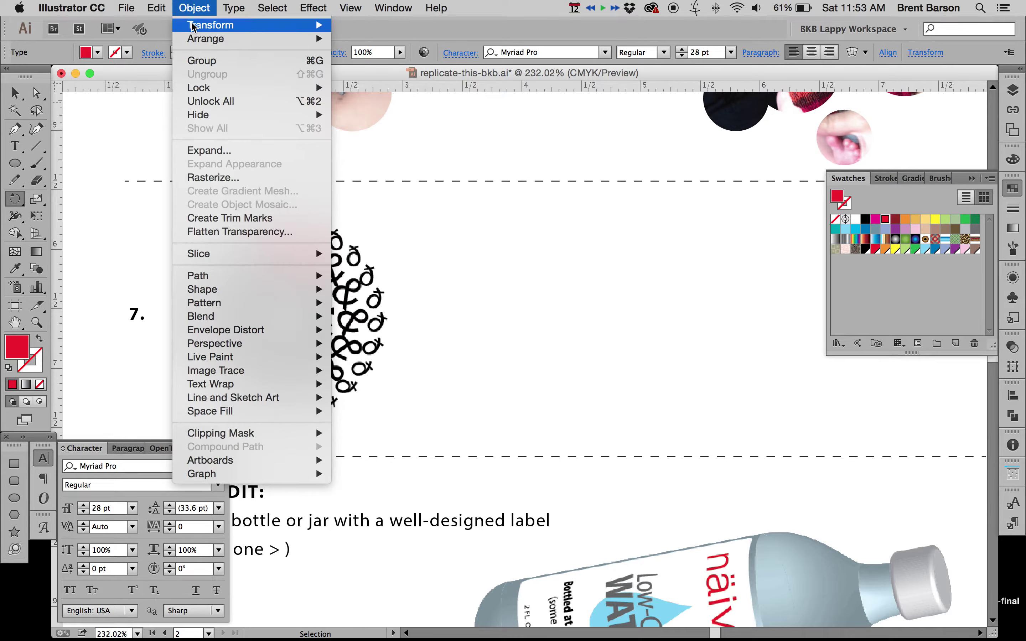
mouse_move(208, 25)
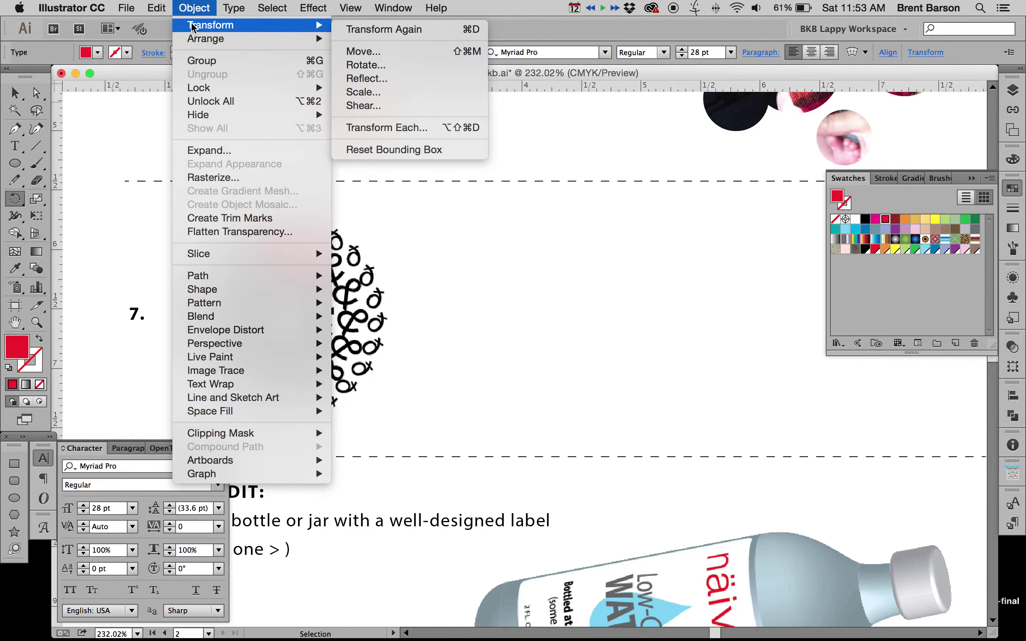
left_click(440, 30)
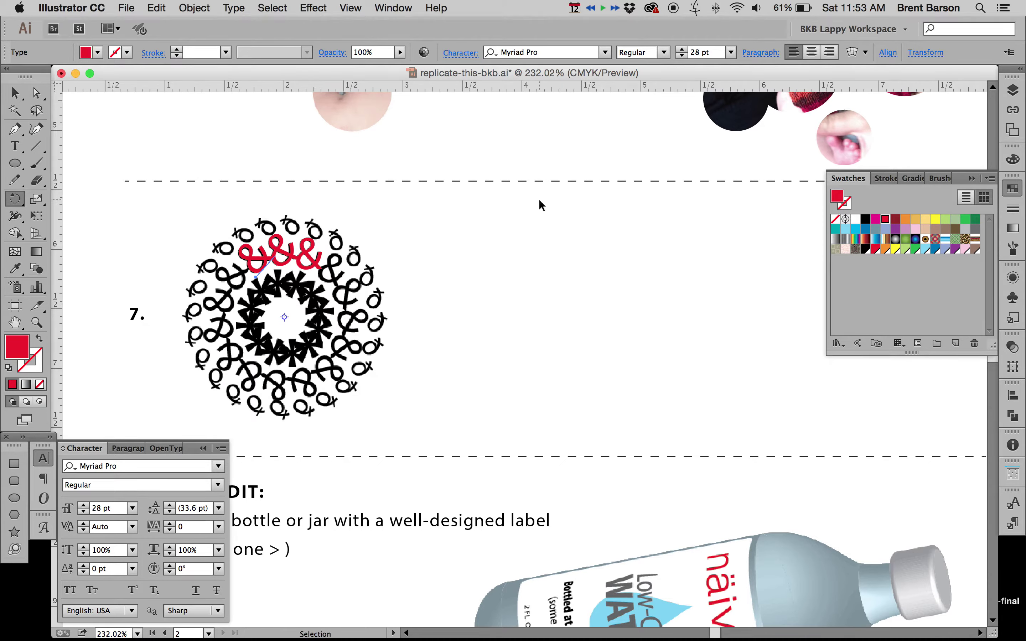
key("super+d")
key("super+d")
key("super+d")
key("super+d")
key("super+d")
key("super+d")
key("super+d")
key("super+d")
key("super+d")
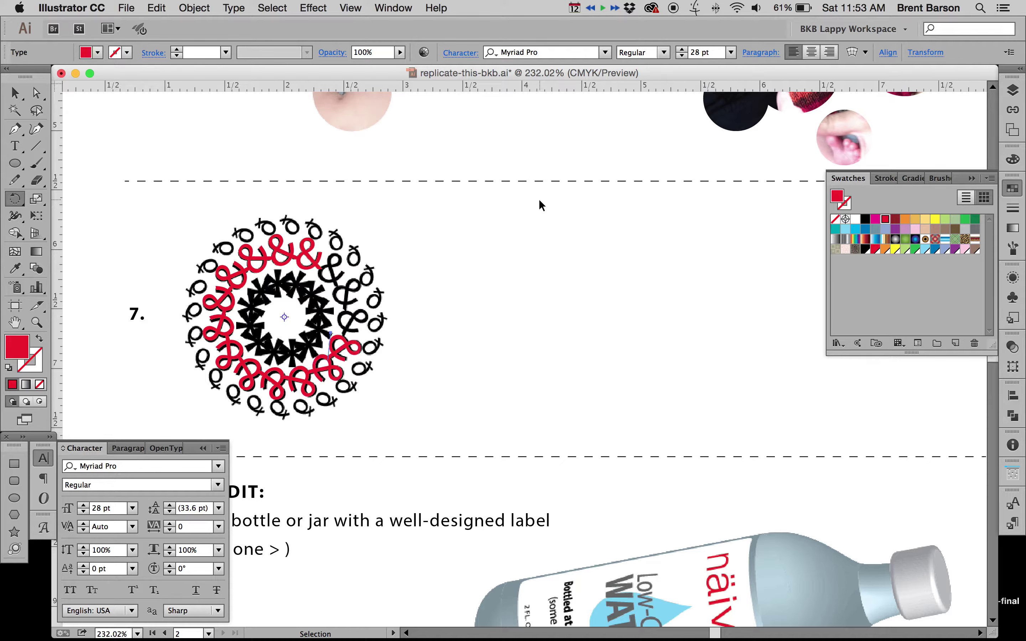
key("super+d")
key("super+d")
key("super+d")
key("v")
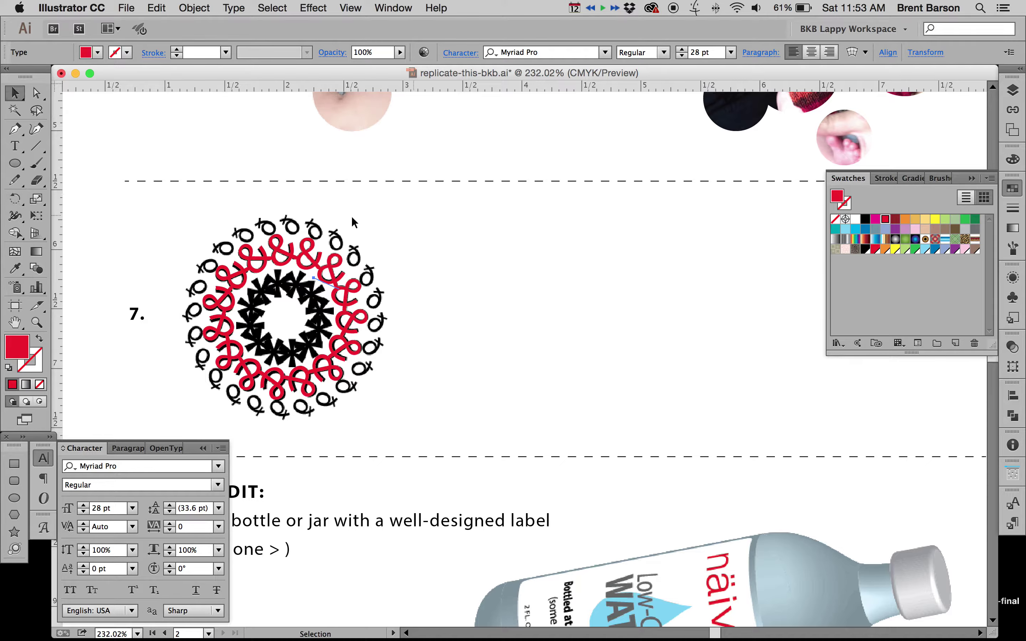
Lock the embedded reference image, and move the whole red ampersand ring into the empty space to its right
left_click_drag(183, 215, 367, 337)
key("super+z")
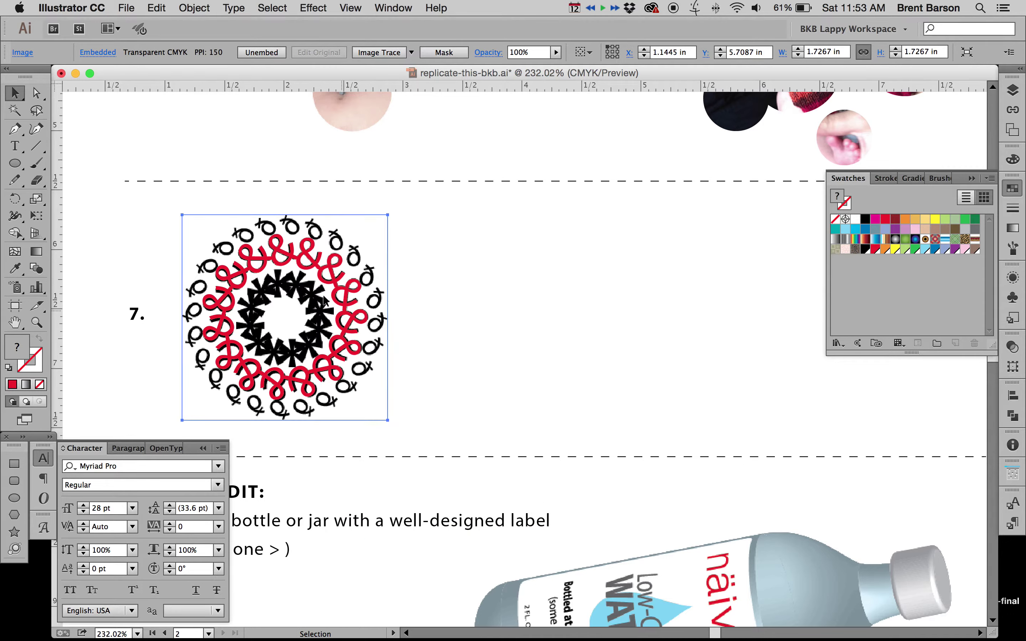
left_click(200, 209)
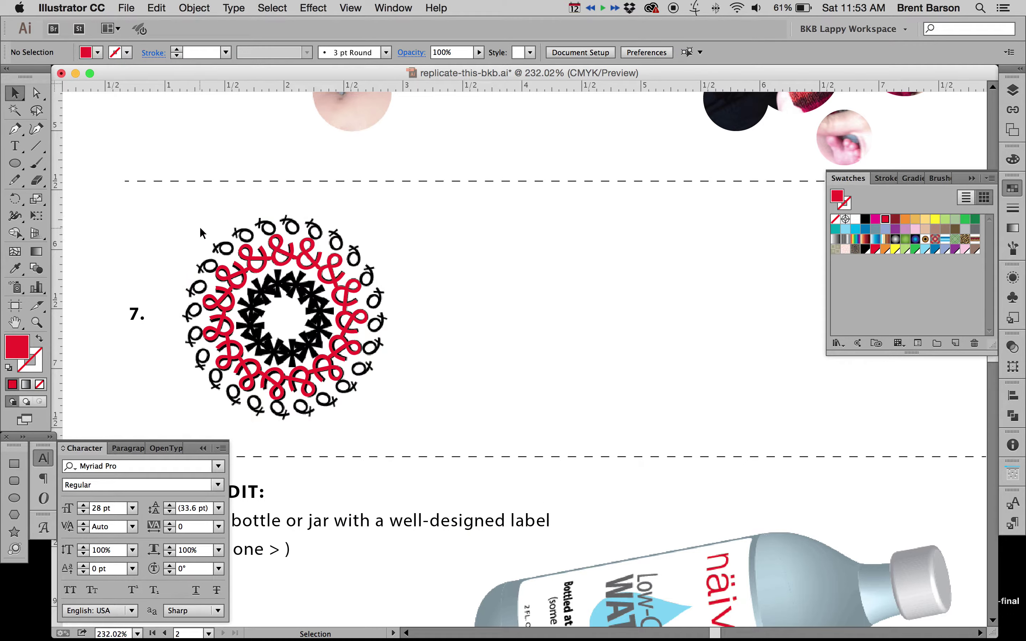
left_click(231, 246)
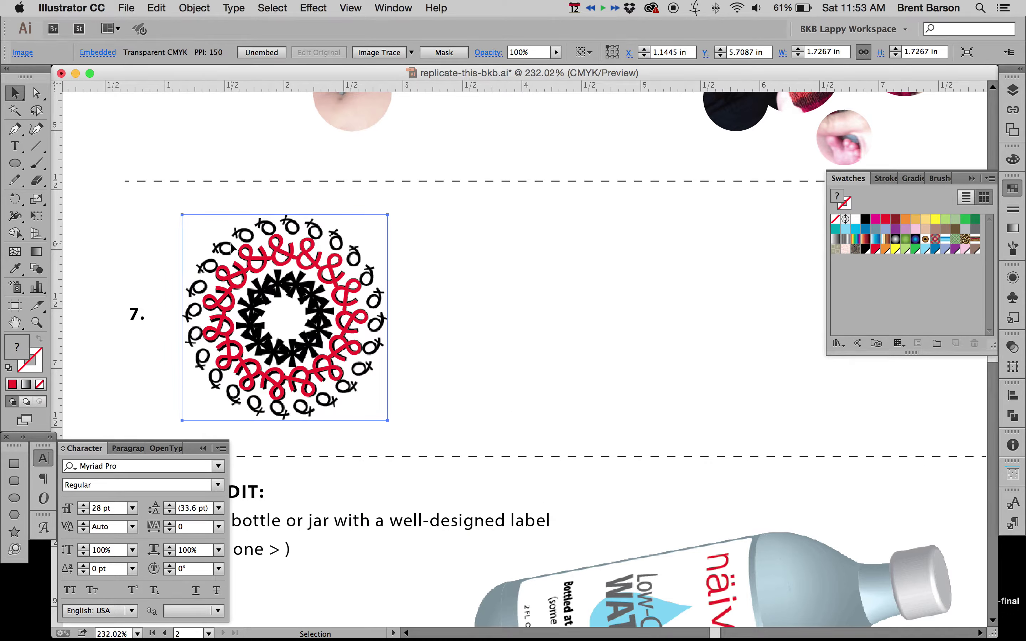
left_click(195, 7)
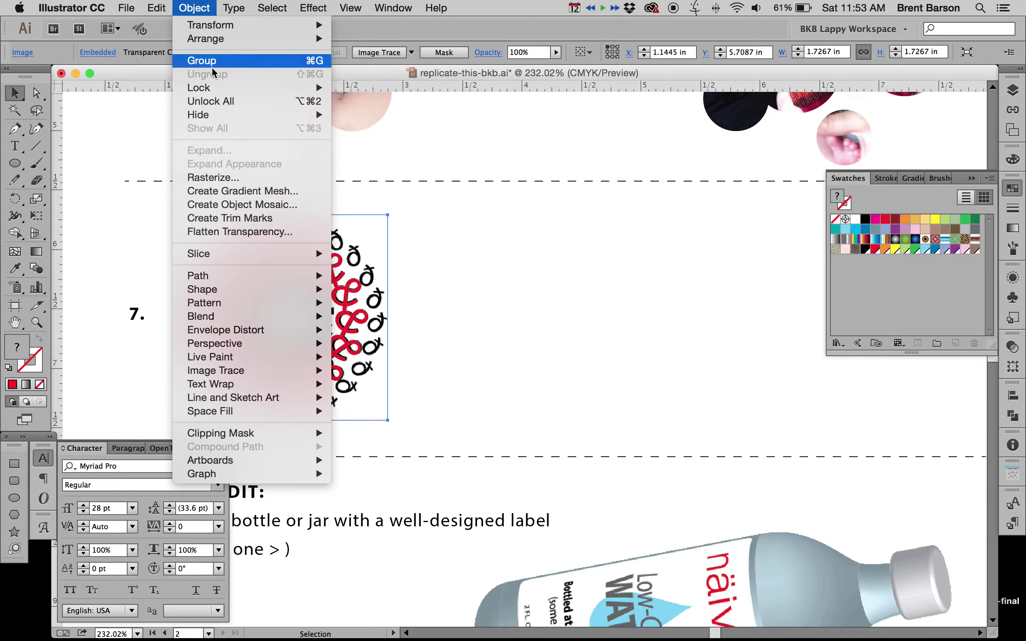
mouse_move(258, 87)
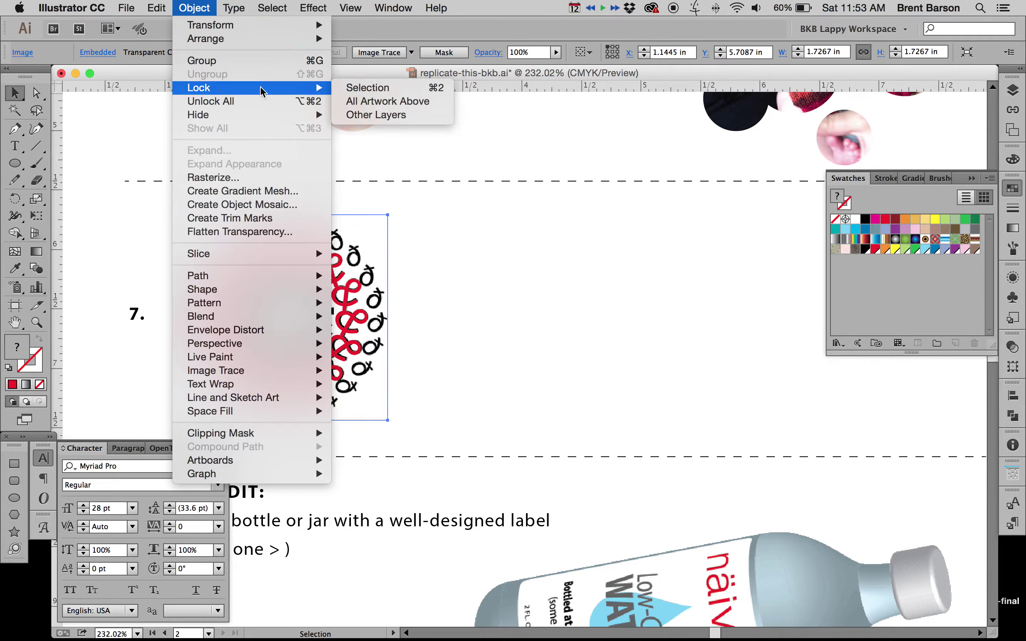
left_click(377, 88)
left_click_drag(192, 212, 398, 414)
left_click_drag(346, 301, 651, 299)
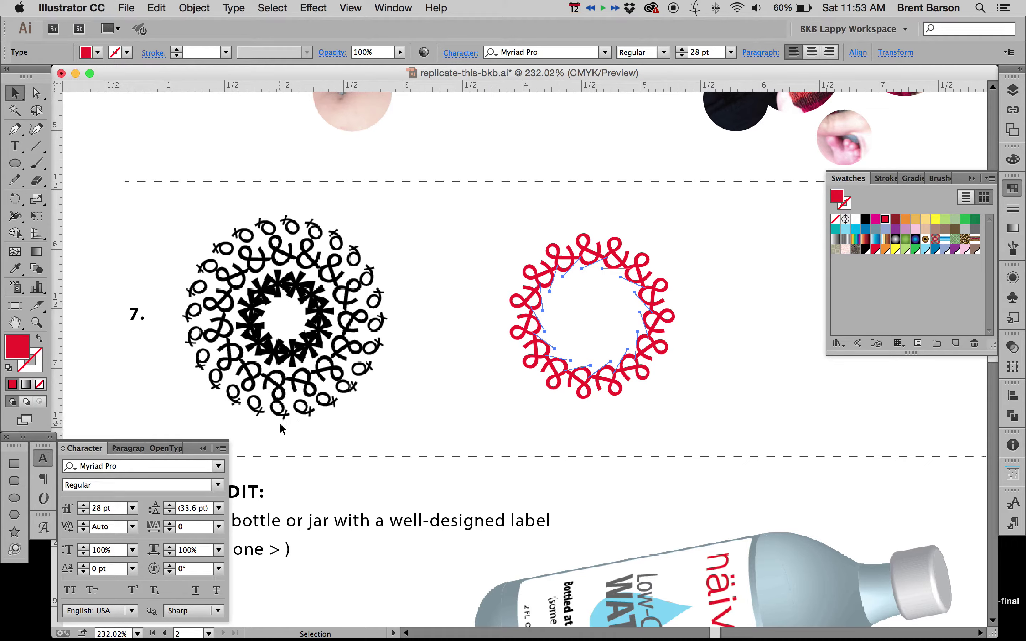
left_click(45, 531)
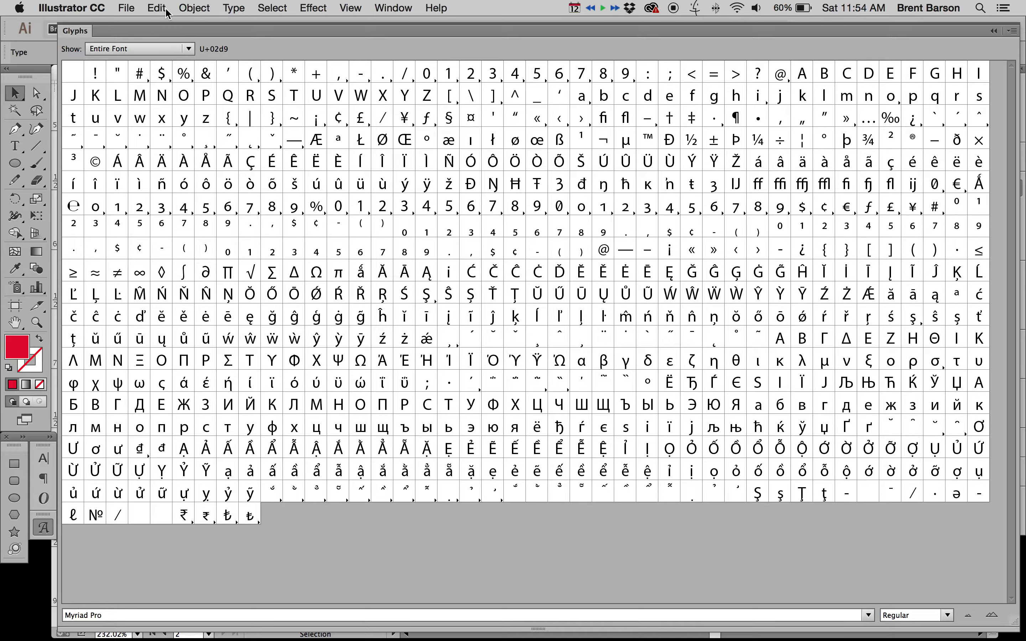
left_click(958, 144)
left_click(44, 535)
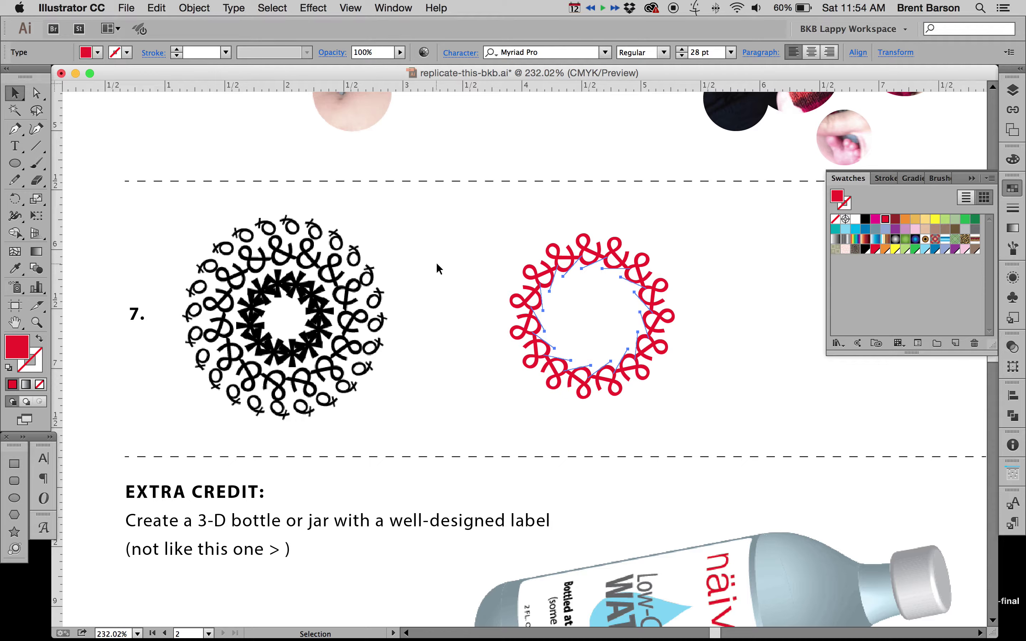
Create new text between the reference artwork and the red ring, and insert the ð glyph of Myriad Pro Regular
key("t")
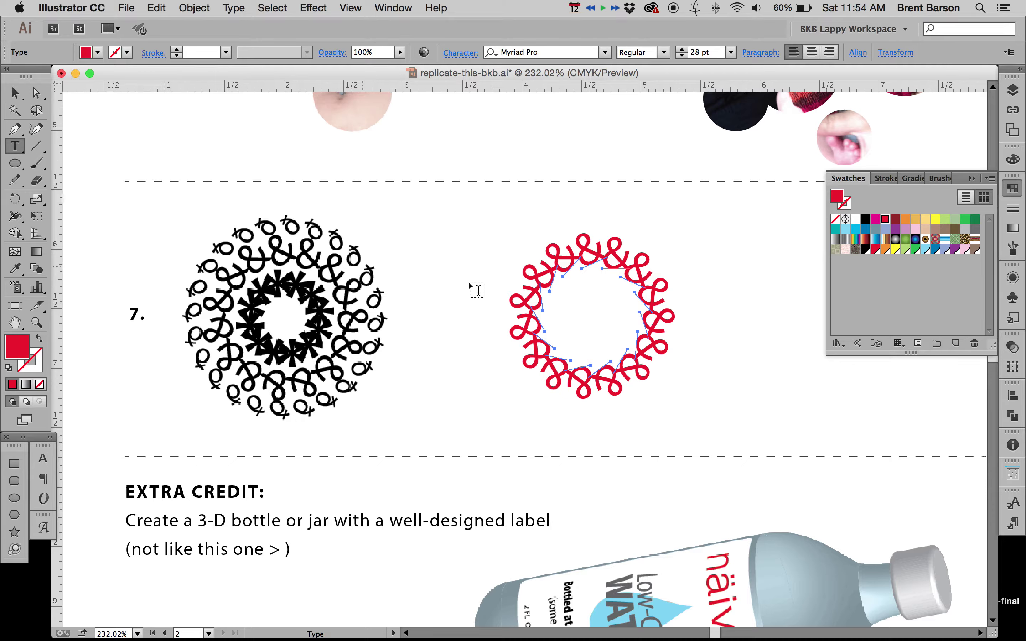
left_click(439, 233)
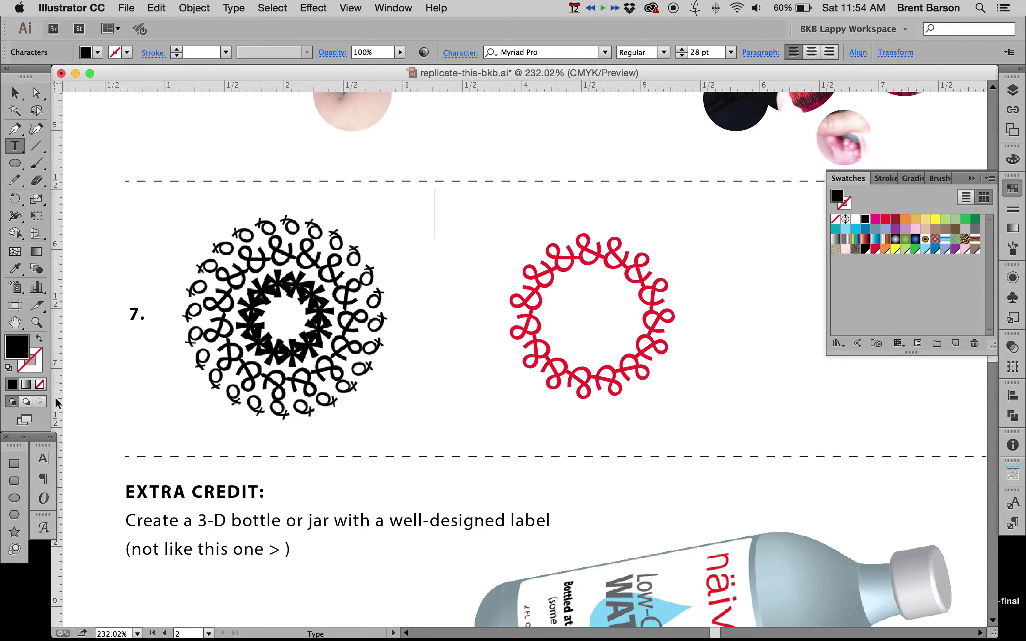
left_click(45, 534)
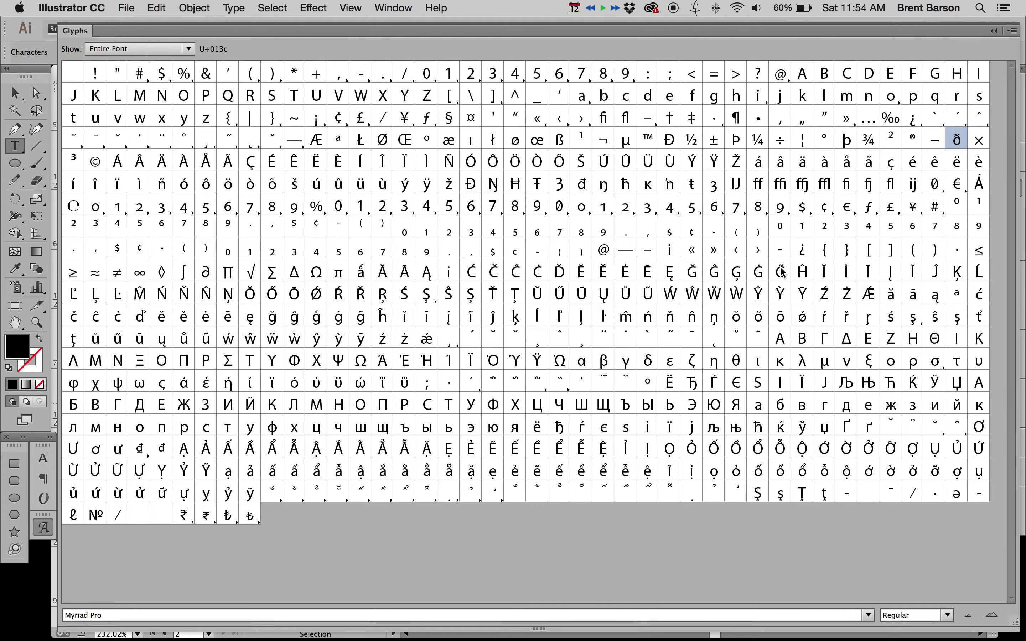
double_click(960, 140)
left_click(43, 527)
left_click(465, 220)
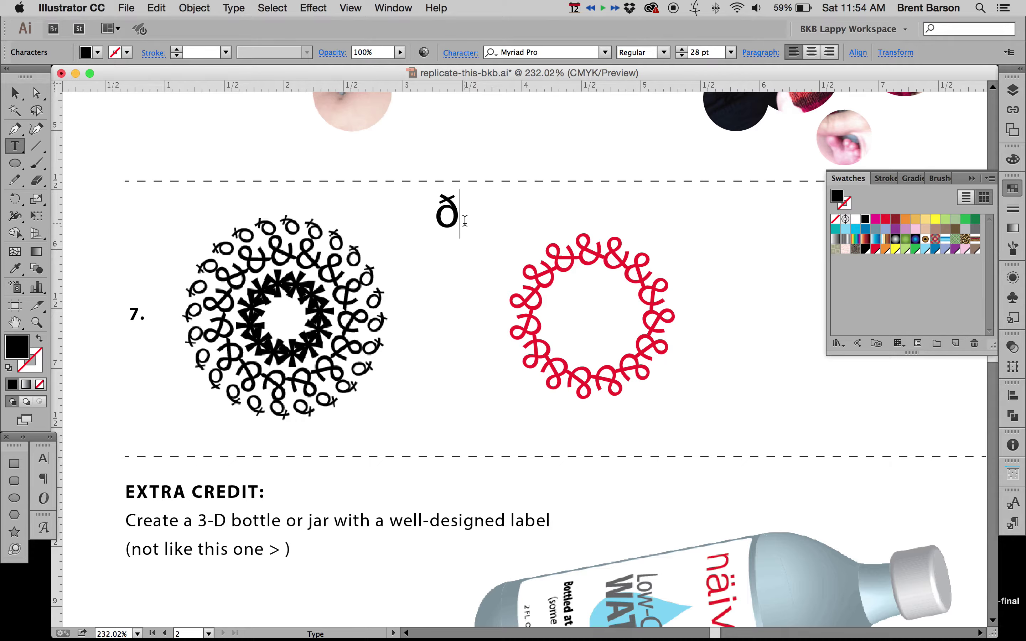
key("Escape")
Move the ð glyph down slightly and scale it proportionally to about 18 pt
left_click_drag(451, 225, 451, 233)
left_click_drag(466, 271, 452, 272)
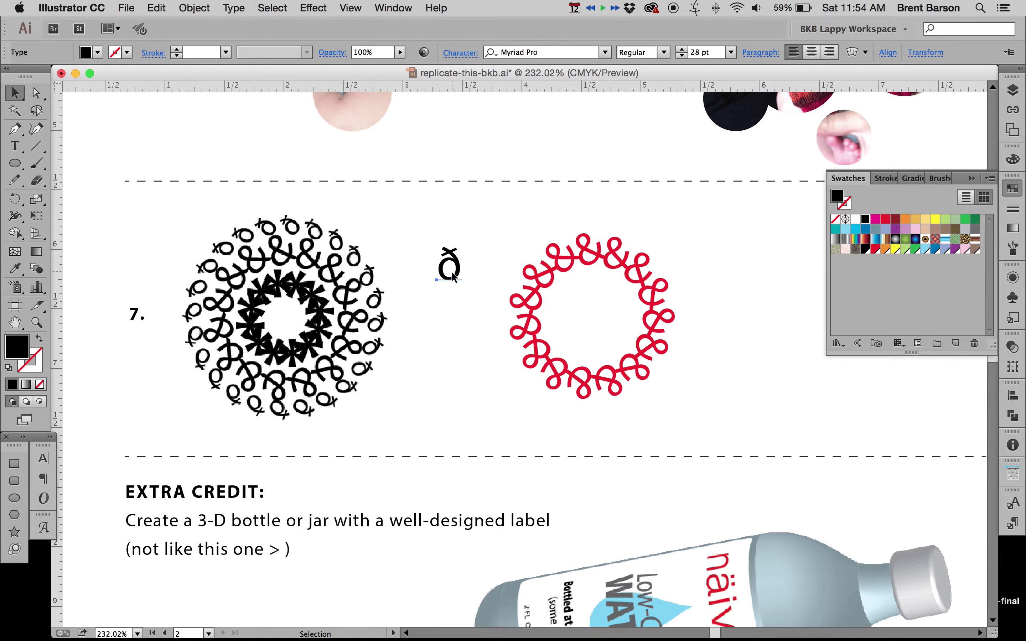
key("s")
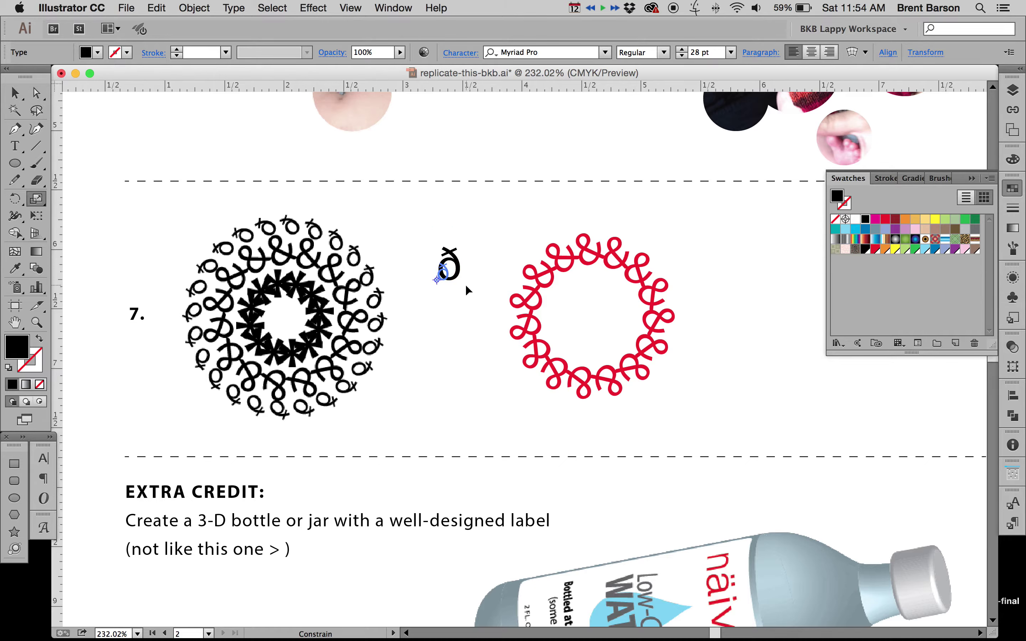
left_click_drag(467, 287, 467, 288)
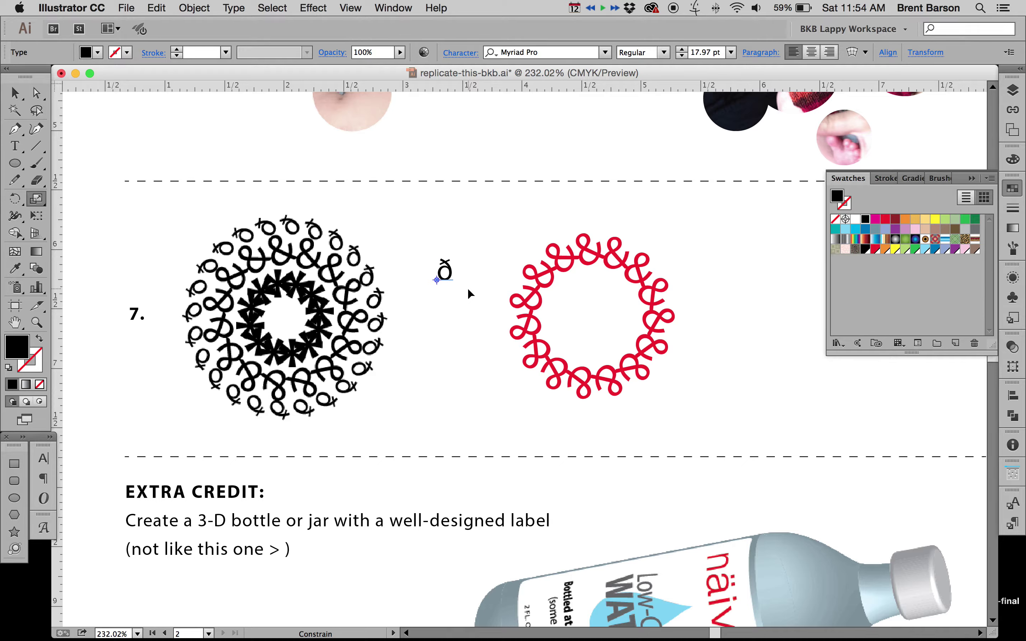
Position the ð glyph over the upright matching one in the reference's outer ring and fill it red
key("v")
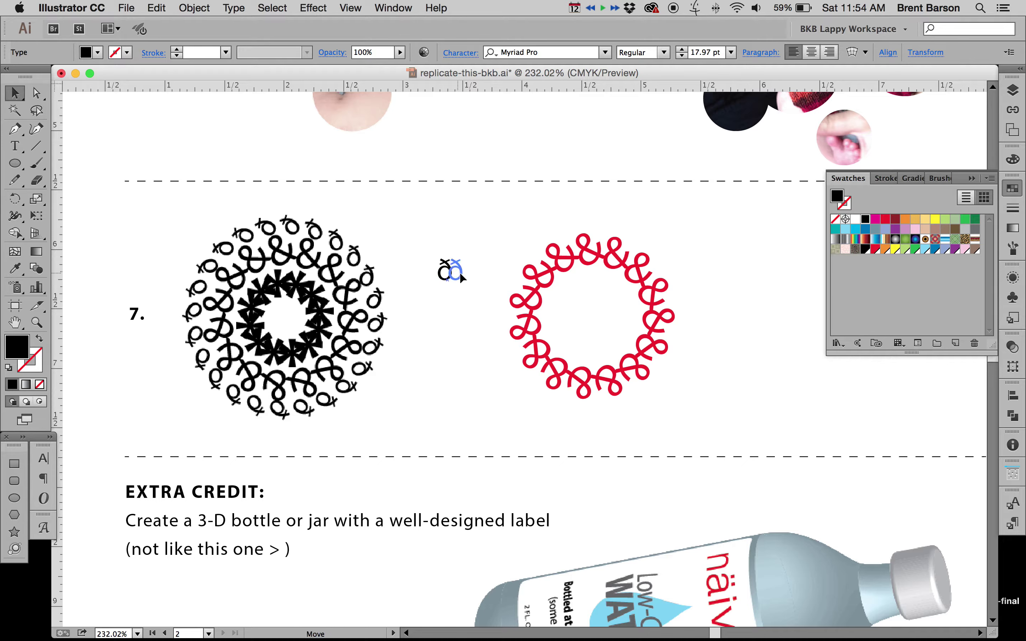
left_click_drag(451, 271, 359, 259)
key("super+shift+a")
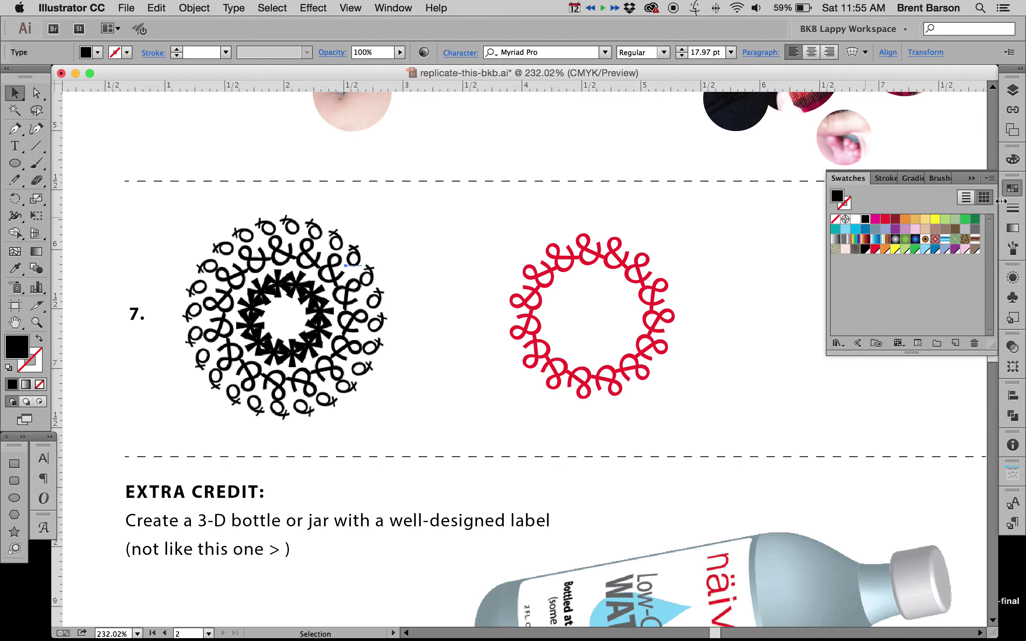
left_click(886, 219)
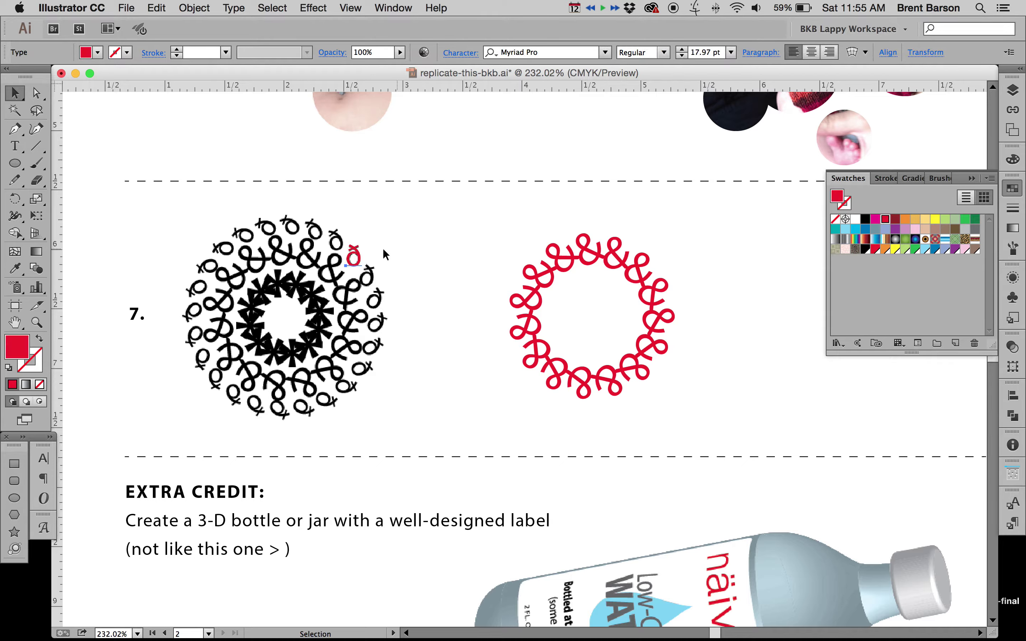
Make a copy of the red ð glyph rotated 15° about the centre of the reference ornament
key("r")
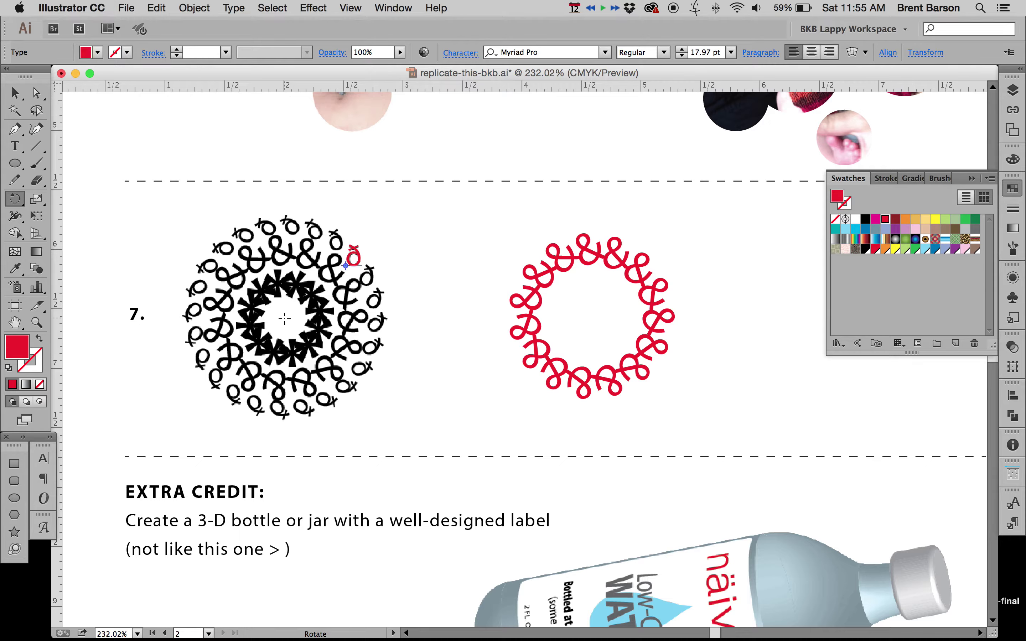
left_click(284, 319, "alt")
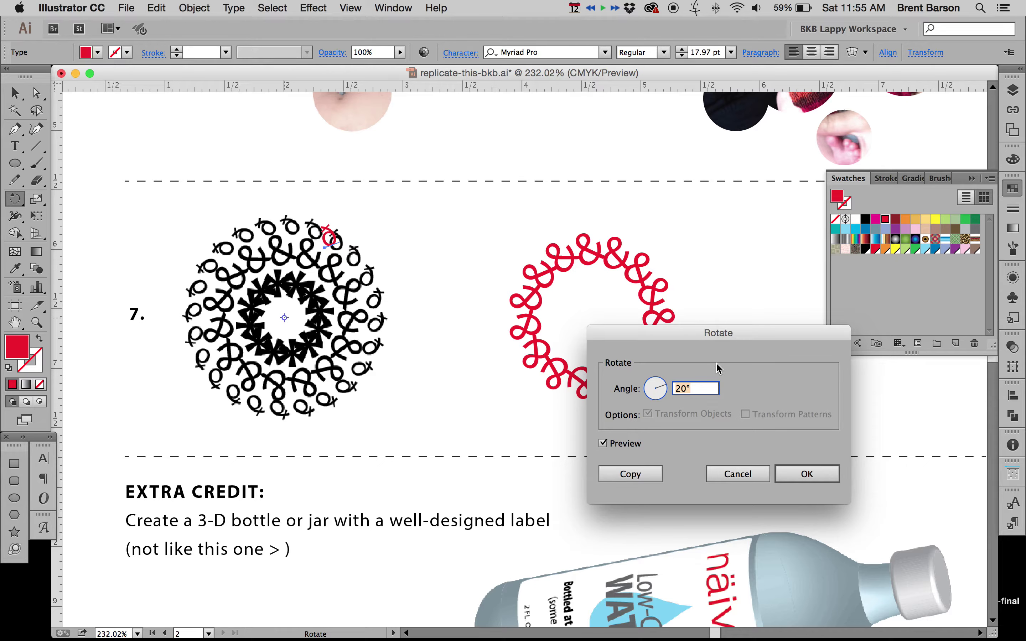
type("15")
key("Tab")
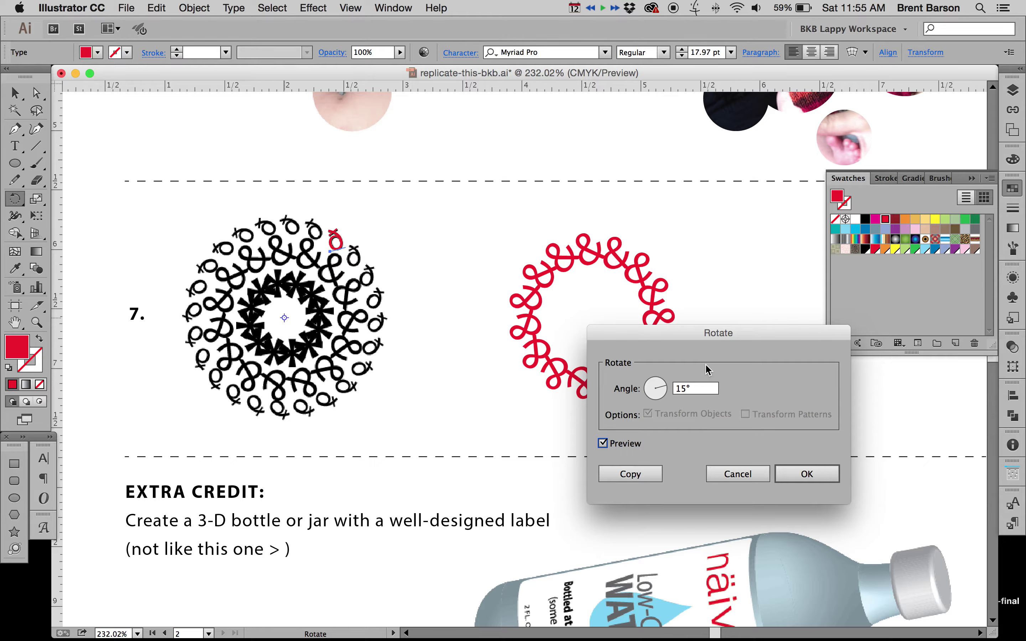
left_click(630, 474)
Repeat the 15° rotated copy until the red ð glyphs complete the full outer ring
key("super")
key("super+d")
key("super+d")
key("super+d")
key("super+d")
key("super+d")
key("super+d")
key("super+d")
key("super+d")
key("super+d")
key("super+d")
key("super+d")
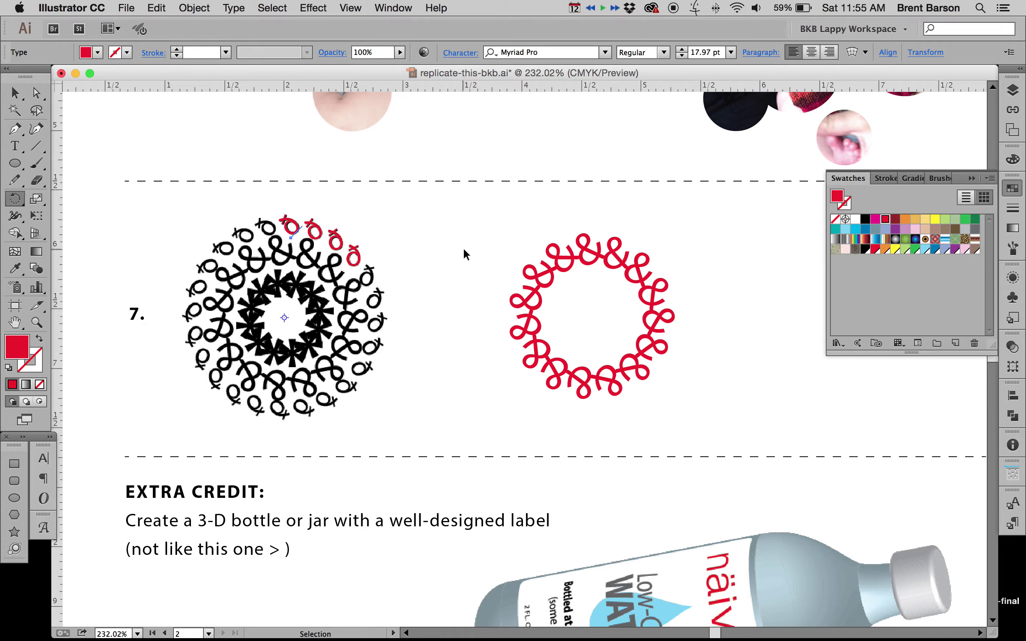
key("super+d")
key("super+d")
key("super+d")
key("super+d")
key("super+d")
key("super+d")
key("super+d")
key("super+d")
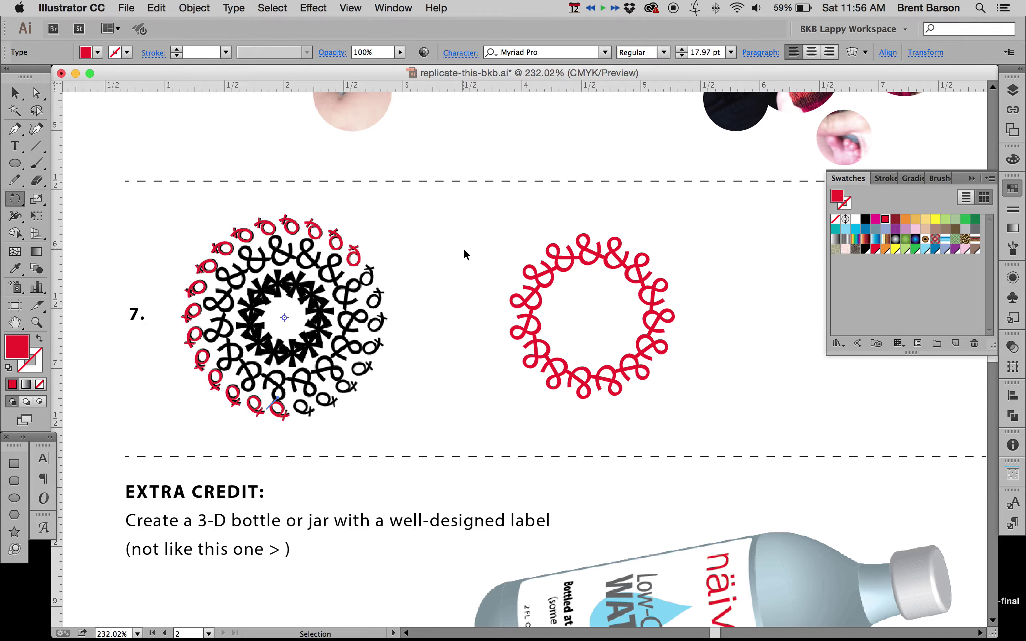
key("super+d")
key("super+d")
key("super+d")
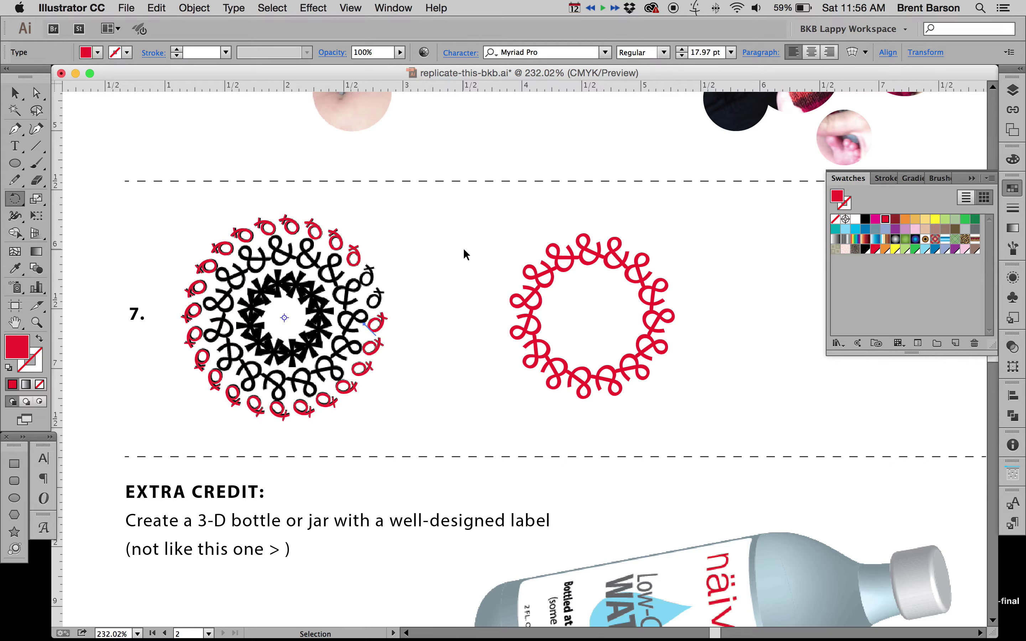
Select the whole red ð ring and move it off the reference so it surrounds the red ampersand ring
key("v")
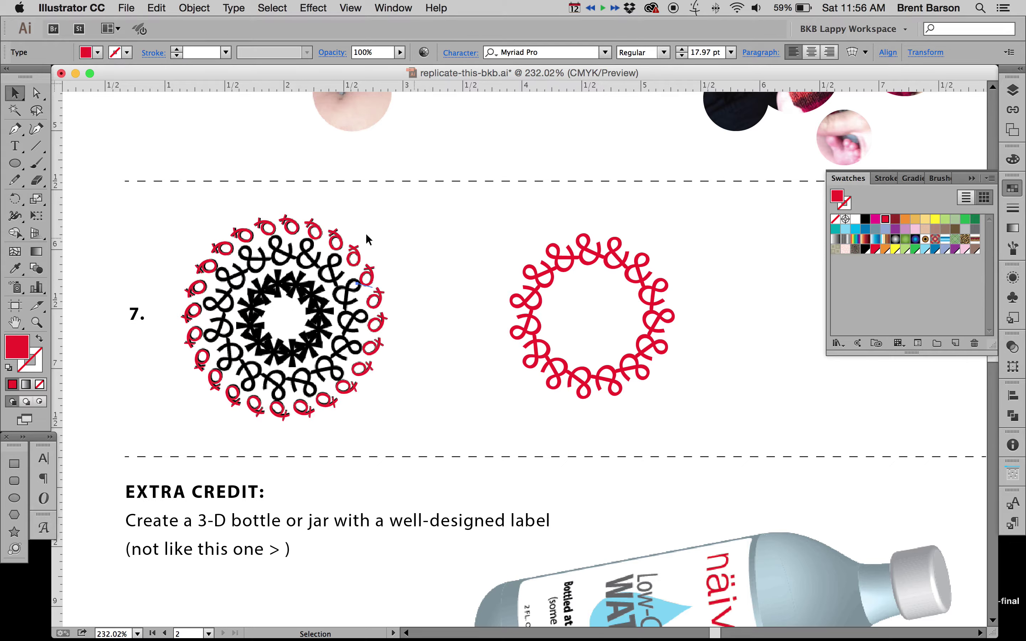
left_click_drag(161, 214, 421, 415)
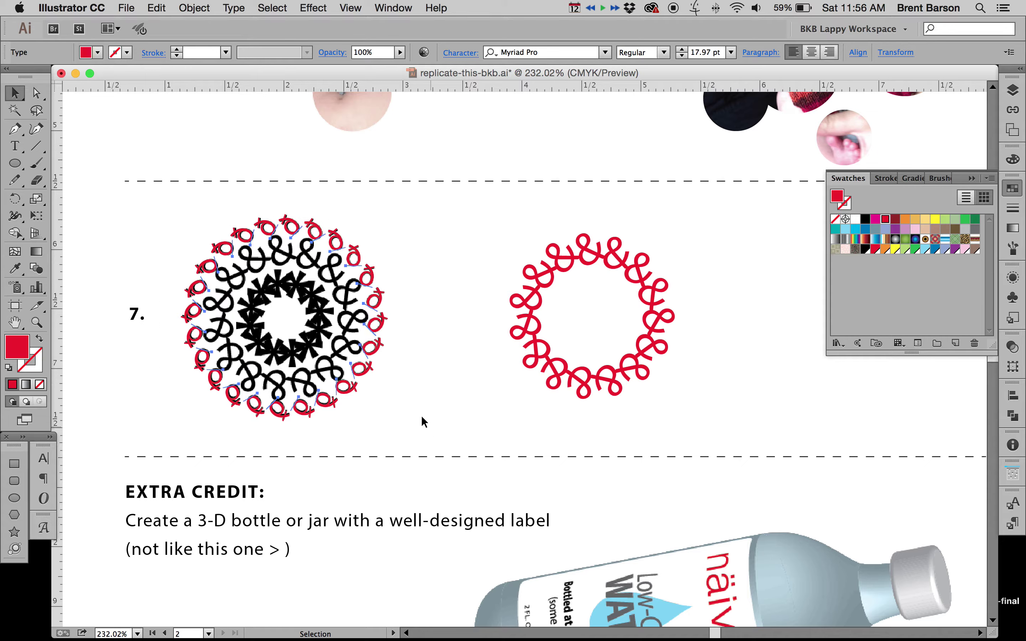
left_click_drag(379, 302, 682, 298)
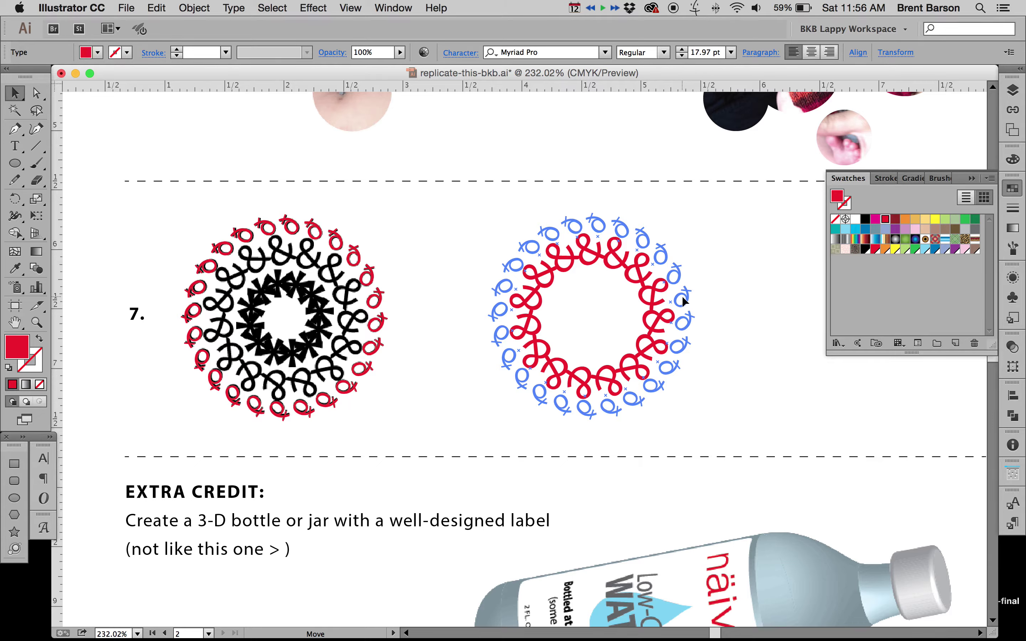
left_click_drag(682, 301, 682, 297)
left_click(712, 272)
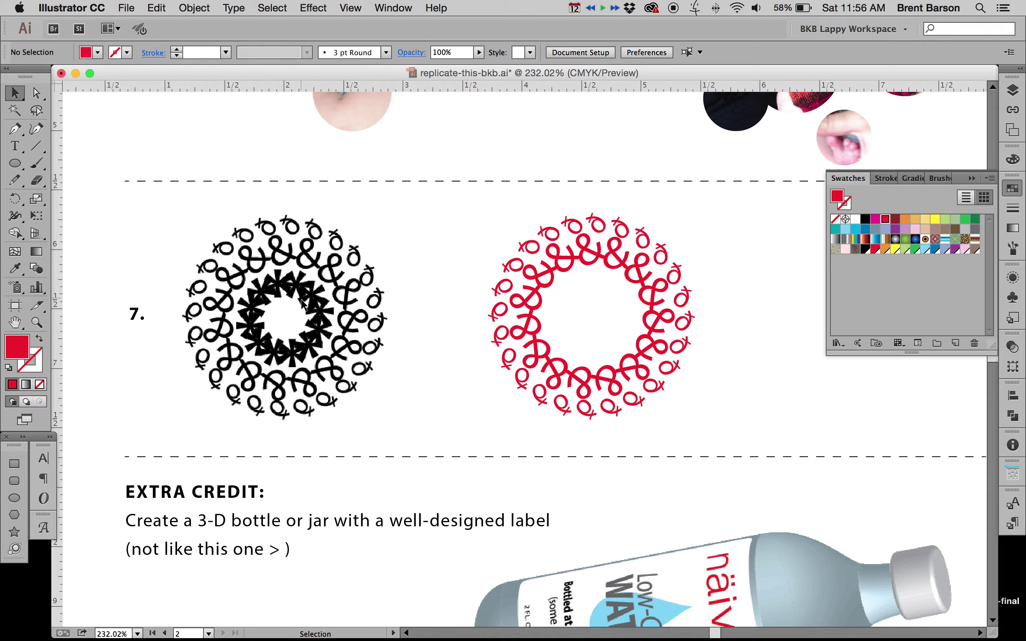
Create a Myriad Pro Regular asterisk as new text, place it over the reference's inner ring, and fill it red
key("t")
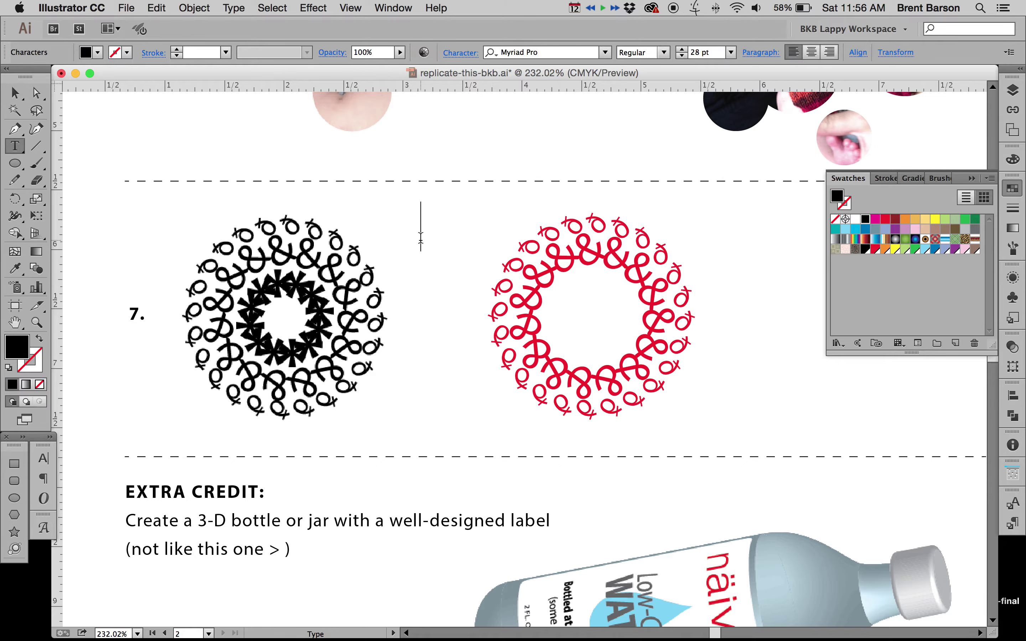
type("*")
key("Escape")
left_click_drag(430, 218, 297, 289)
left_click(886, 219)
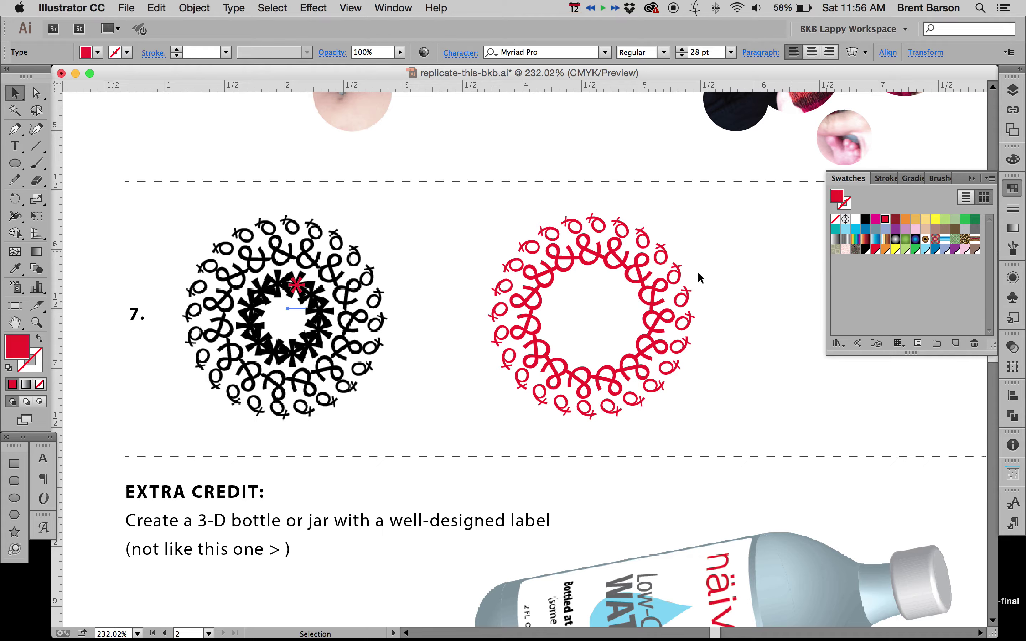
Scale up the red asterisk to match the reference and set its font size to 48 pt
key("s")
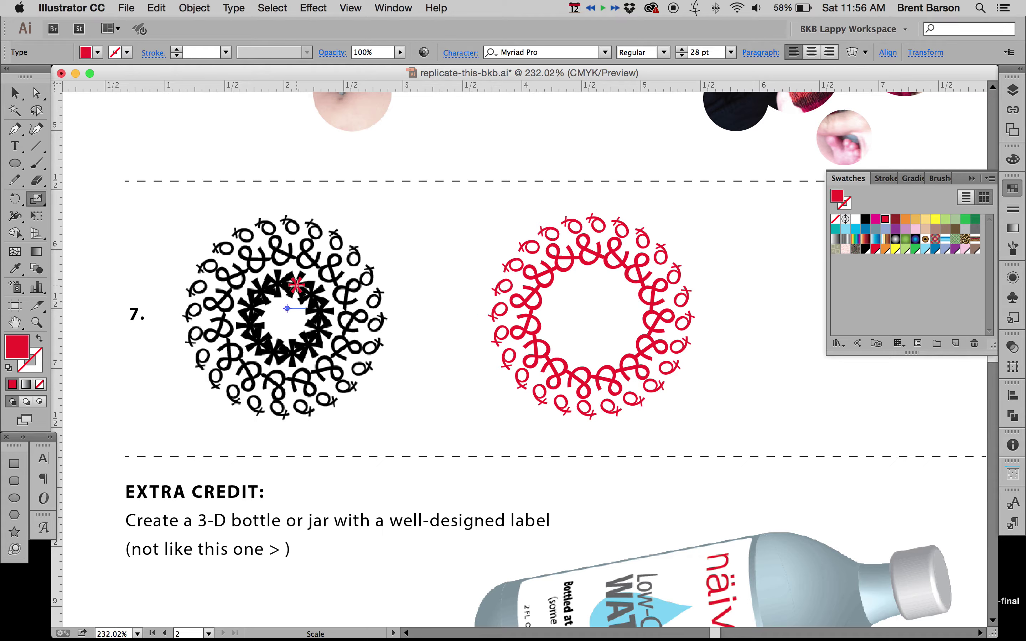
left_click_drag(345, 345, 370, 376)
key("v")
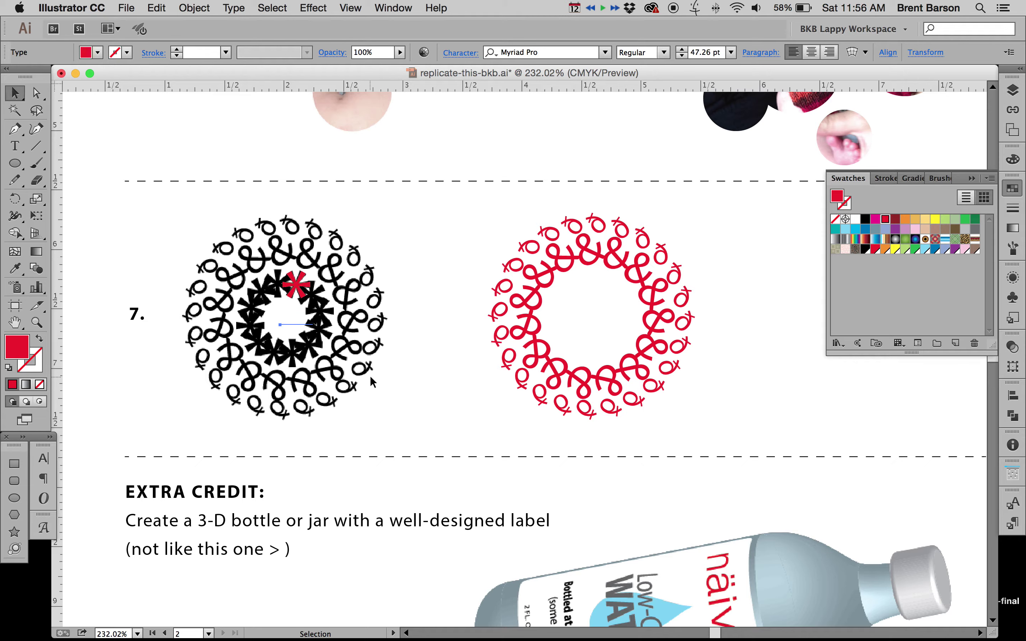
left_click(44, 459)
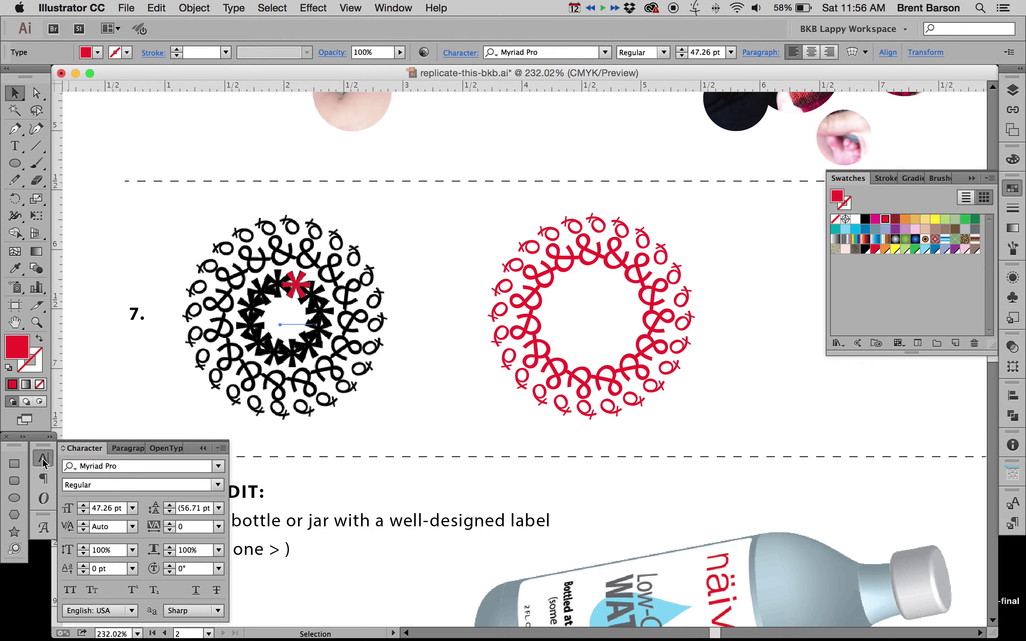
left_click(84, 512)
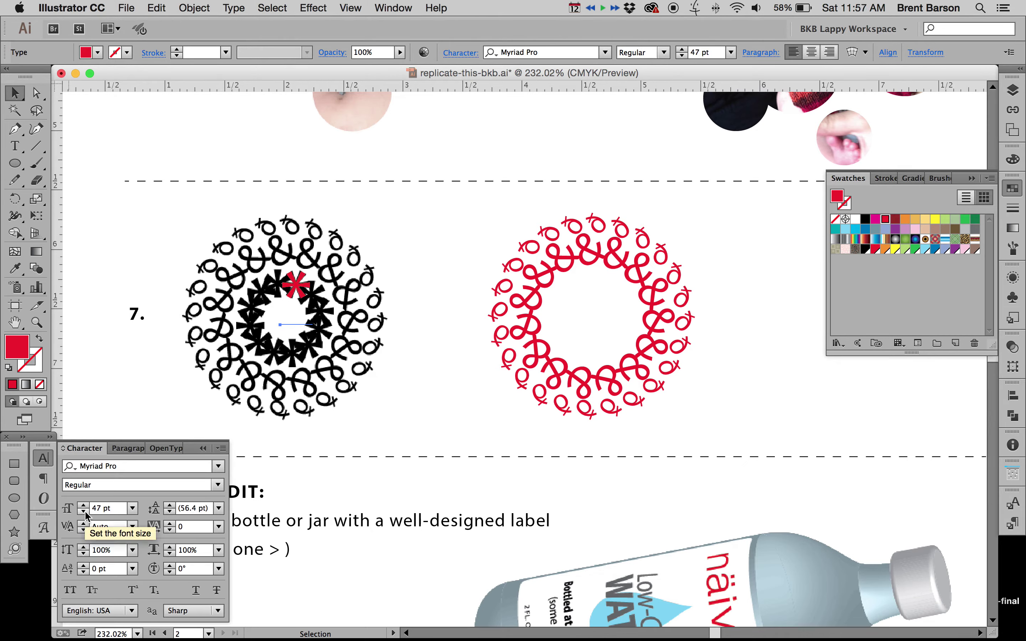
left_click(84, 506)
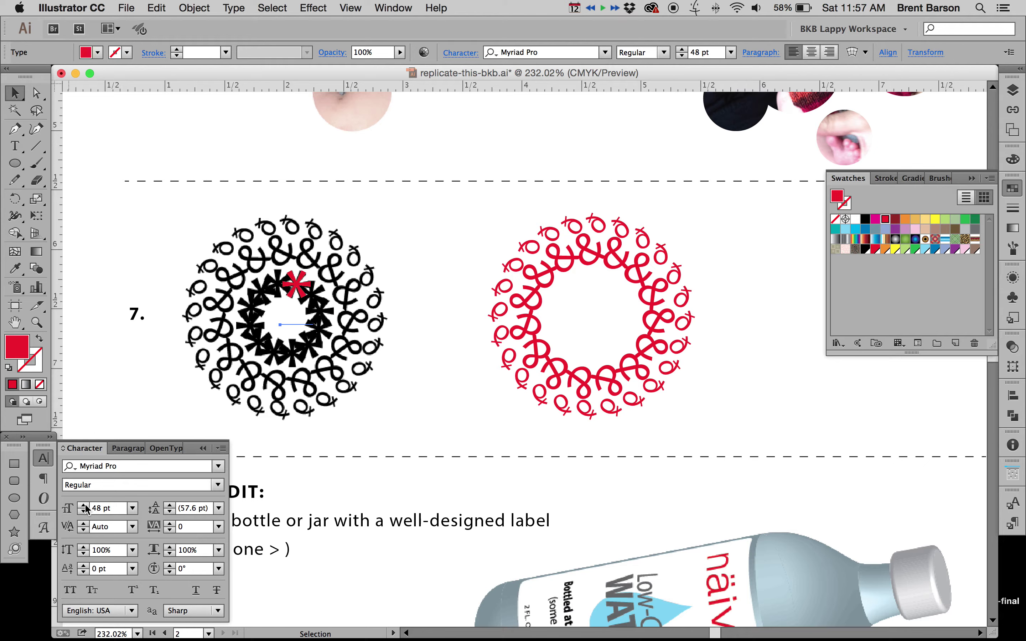
left_click(44, 459)
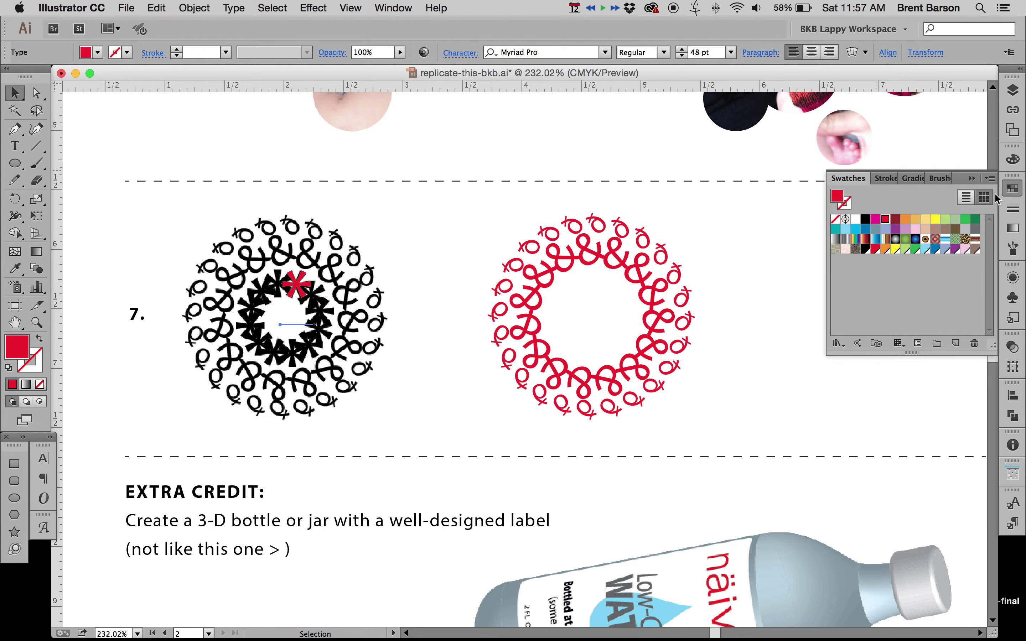
left_click(1012, 191)
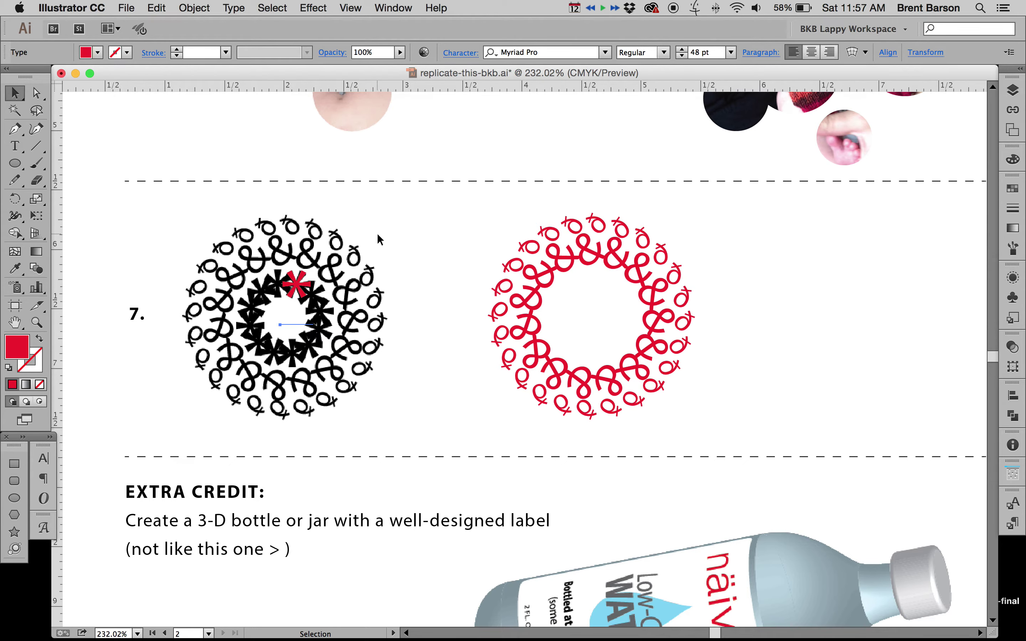
Make a copy of the red asterisk rotated 30° about the centre of the reference ornament
left_click_drag(295, 280, 360, 267)
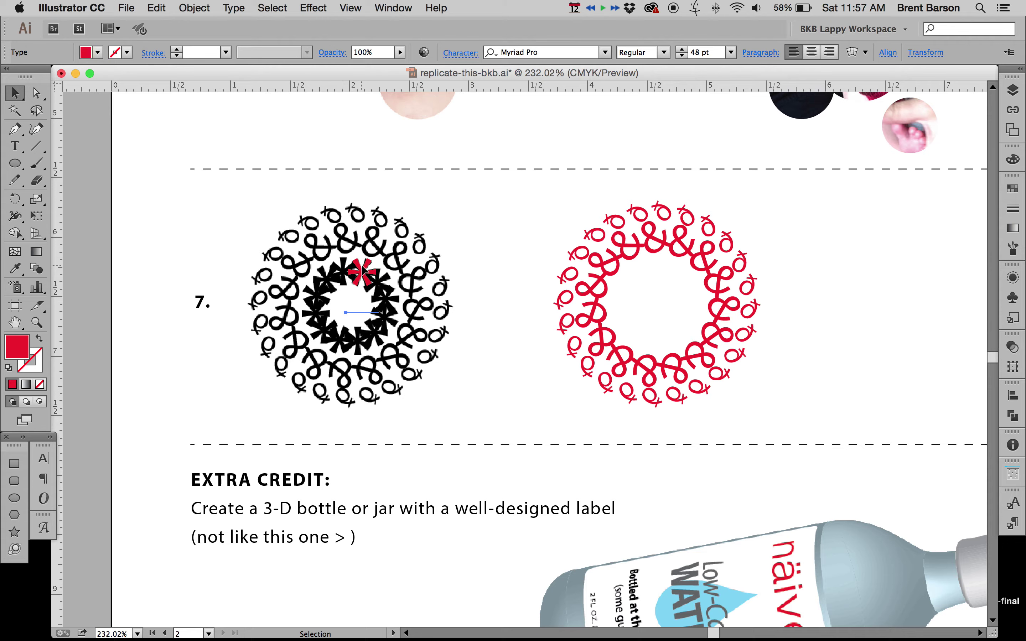
left_click(16, 198)
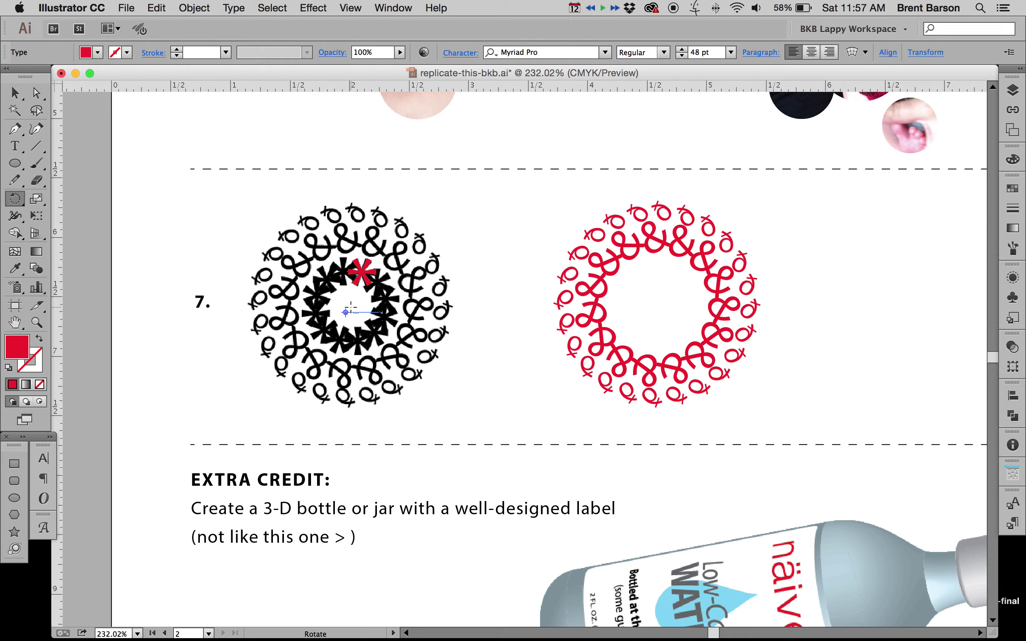
left_click(351, 305, "alt")
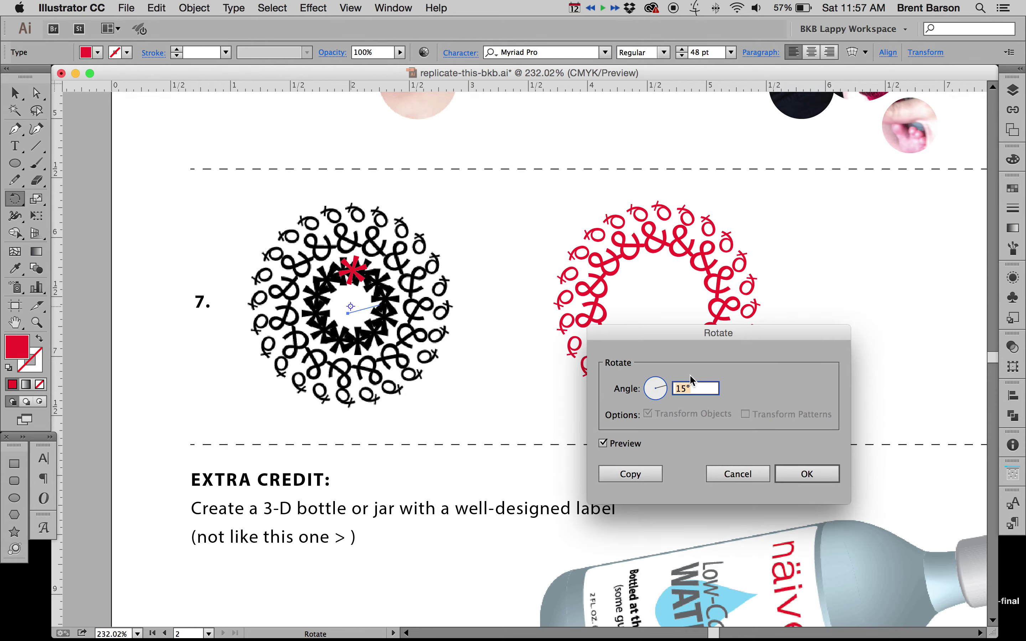
type("30")
key("Tab")
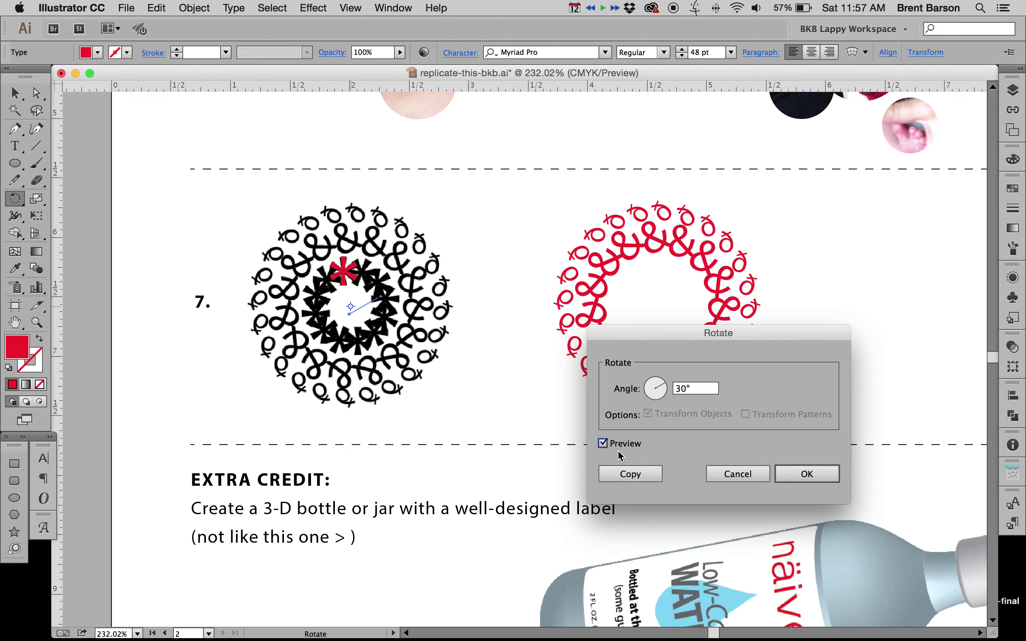
left_click(631, 474)
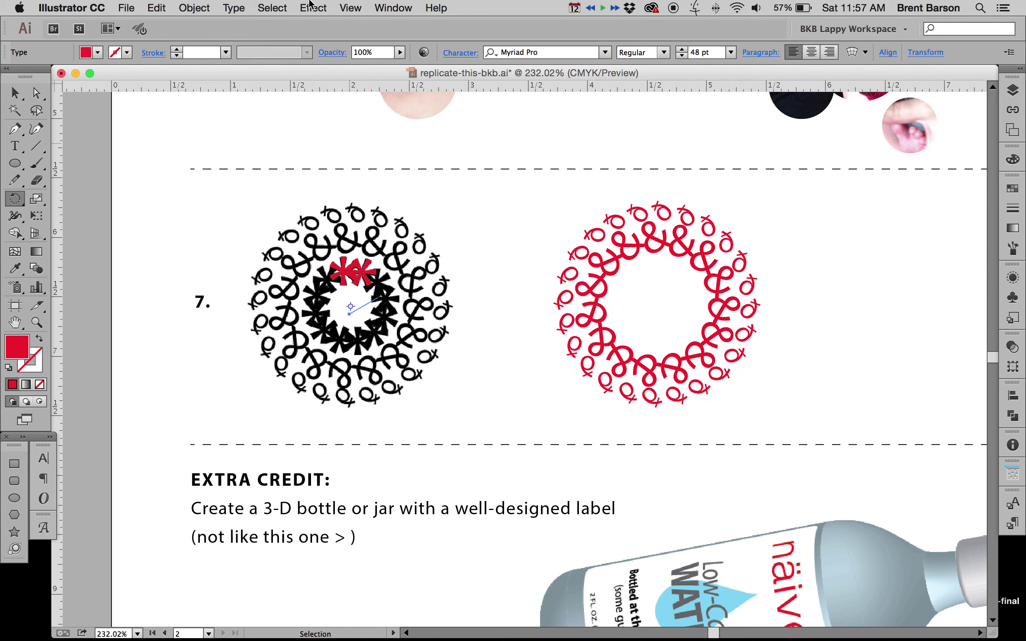
Repeat the 30° rotated copy until the red asterisks complete the full inner ring
key("super+d")
key("super+d")
key("super+d")
key("super+d")
key("super+d")
key("super+d")
key("super+d")
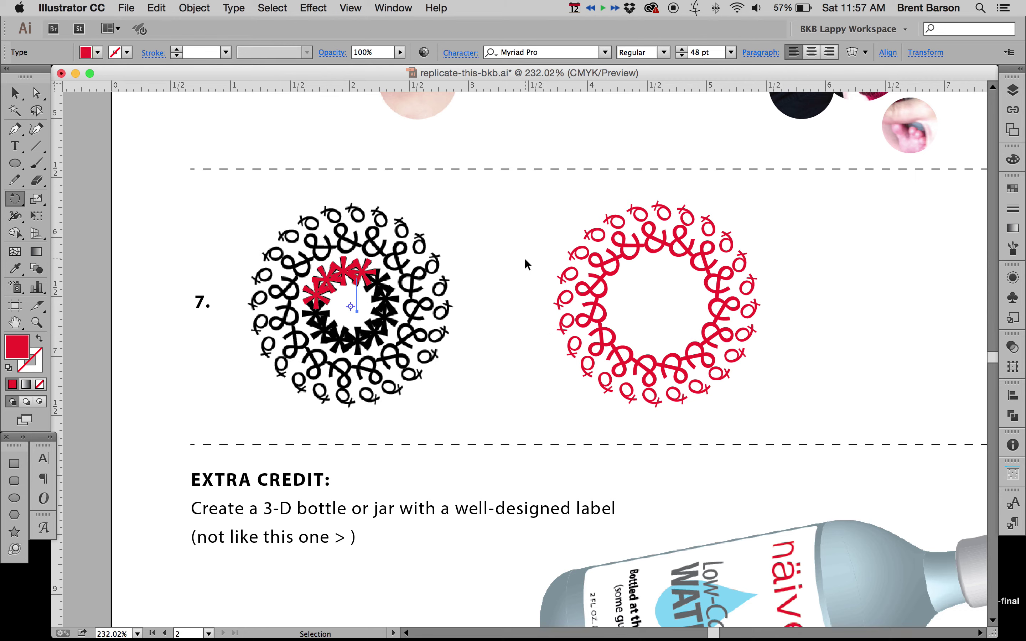
key("super+d")
key("super+d")
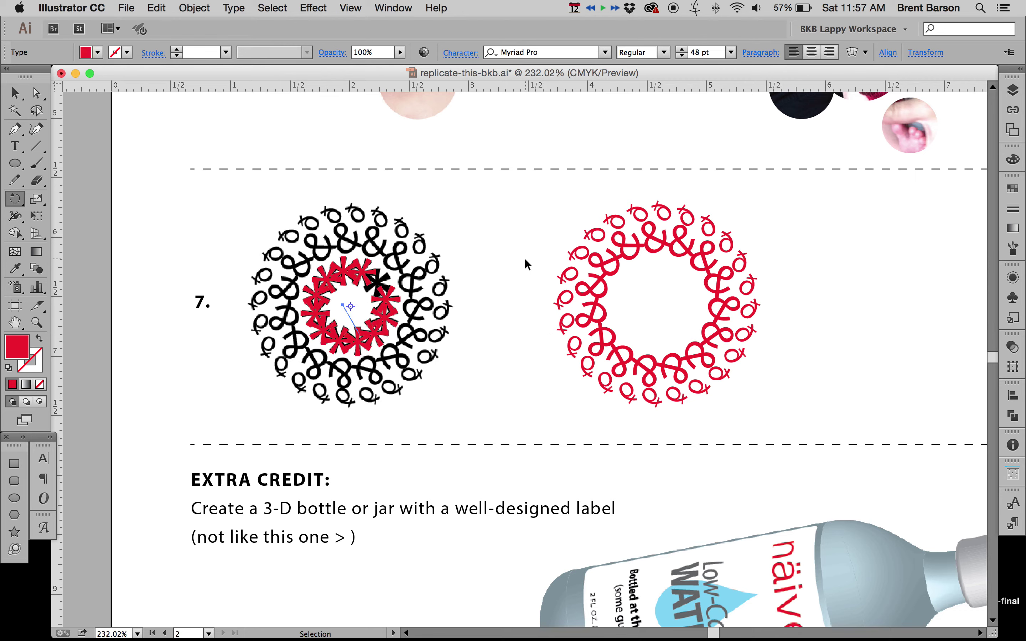
Select the whole red asterisk ring and move it off the reference to the centre of the recreated ampersand ring
key("v")
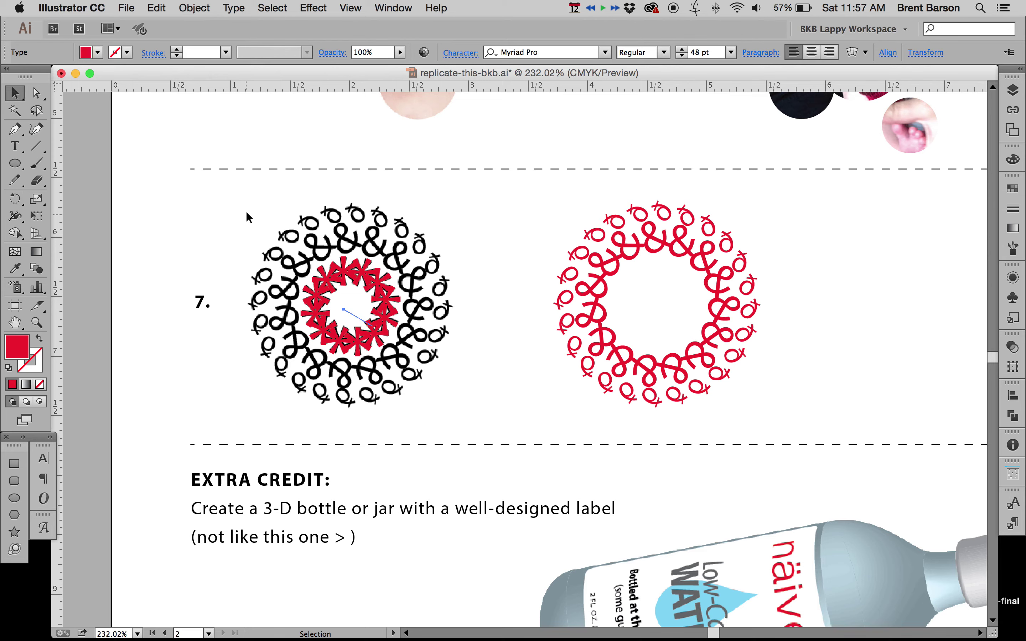
left_click_drag(319, 290, 433, 372)
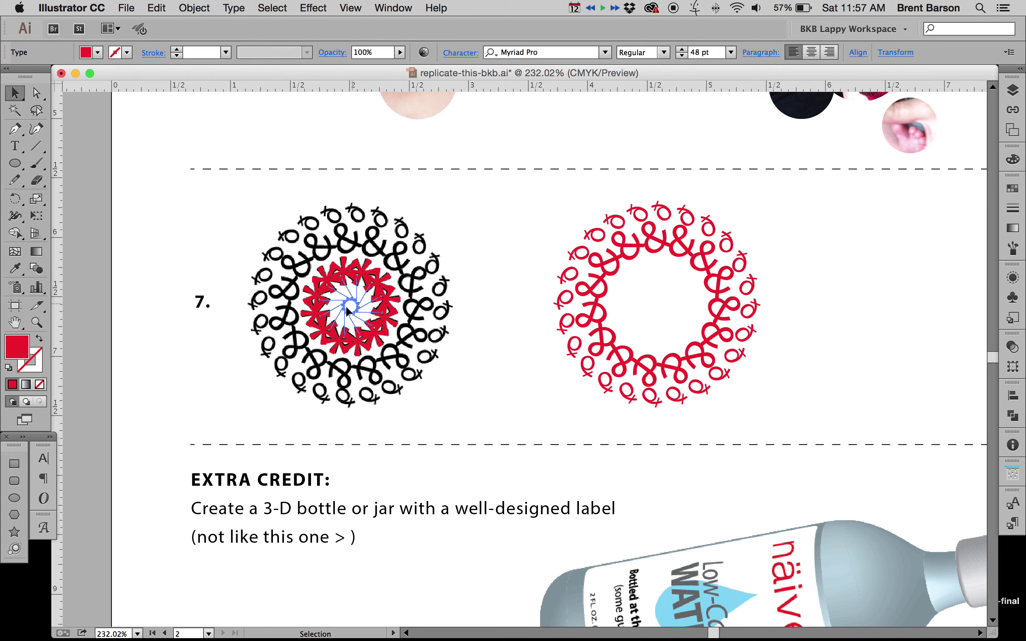
left_click_drag(381, 293, 685, 290)
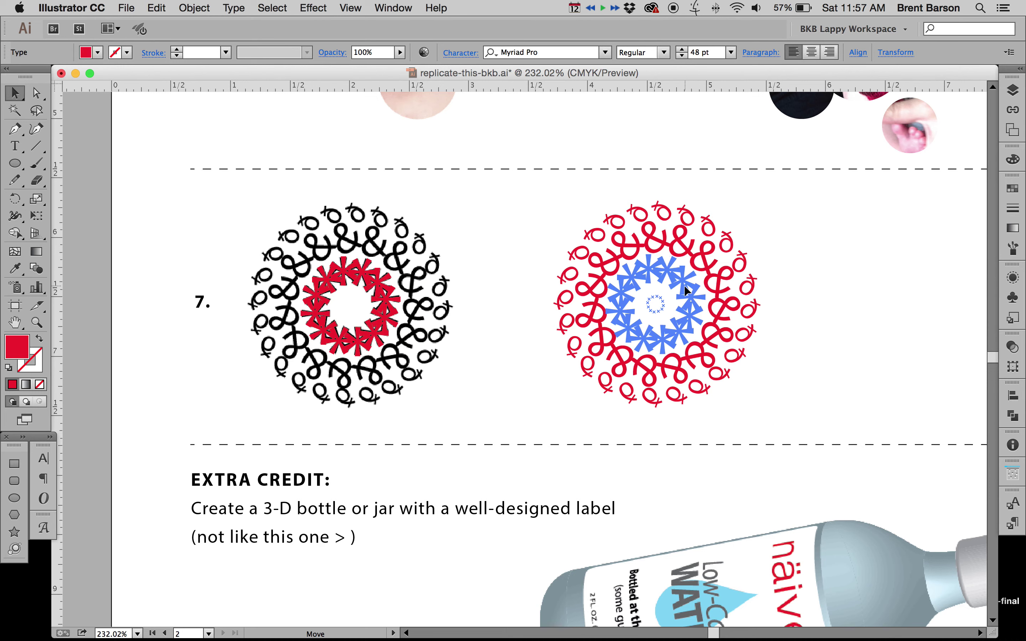
left_click_drag(686, 288, 687, 287)
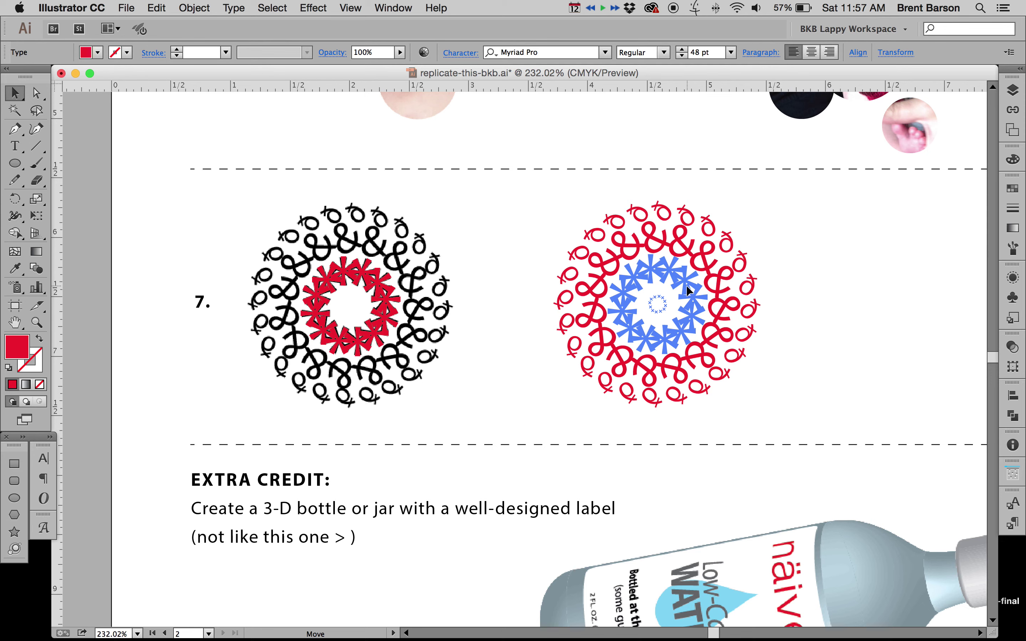
left_click_drag(687, 290, 687, 290)
left_click(817, 233)
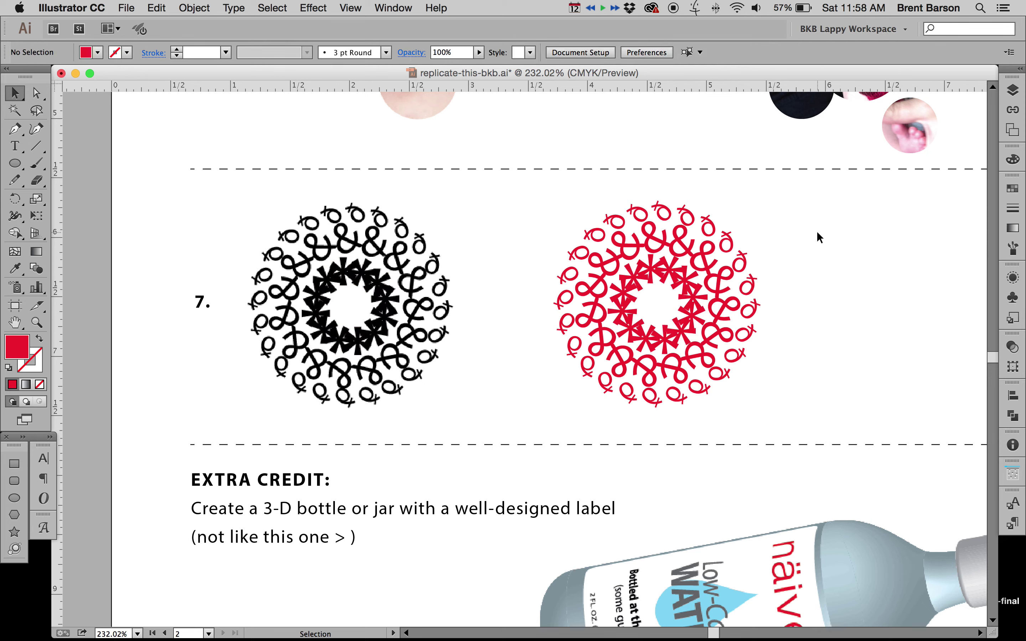
Select all three rings of the recreated ornament and change their fill to black
left_click_drag(523, 195, 789, 427)
left_click(1013, 188)
left_click(857, 220)
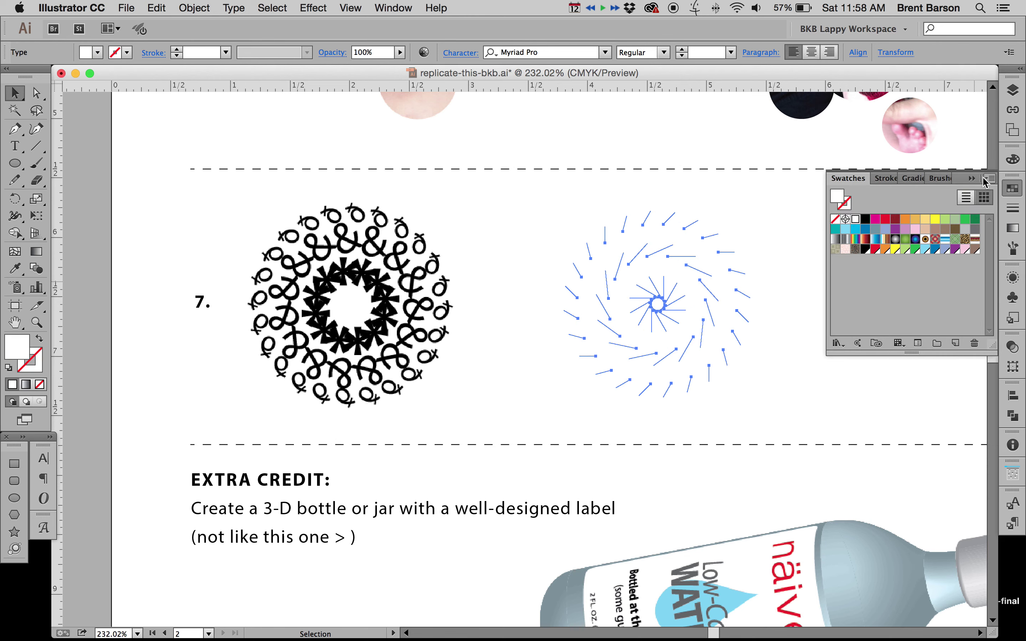
left_click(865, 220)
left_click(1013, 189)
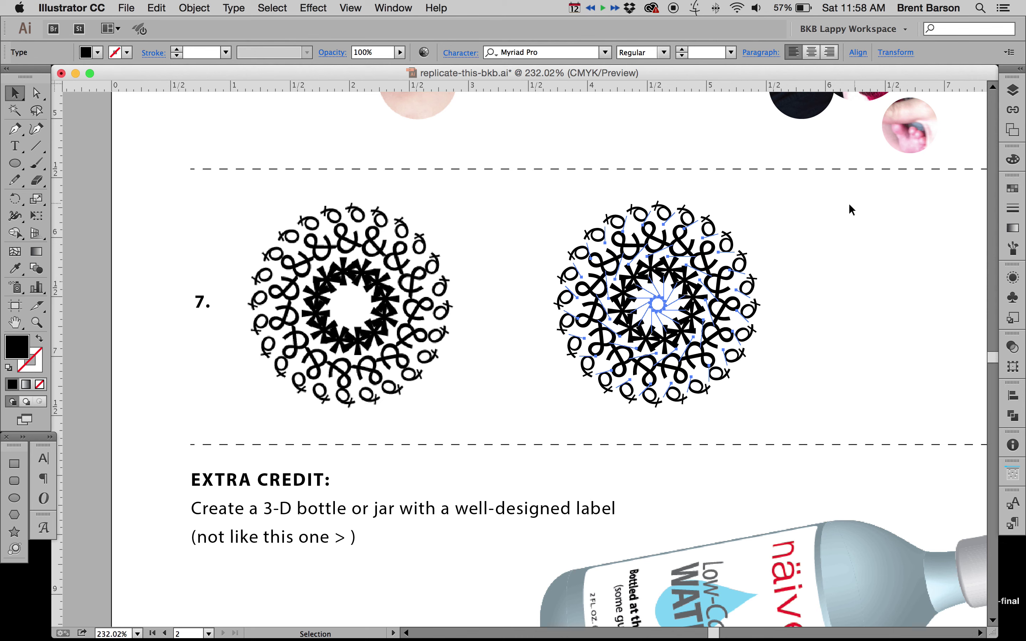
left_click(838, 214)
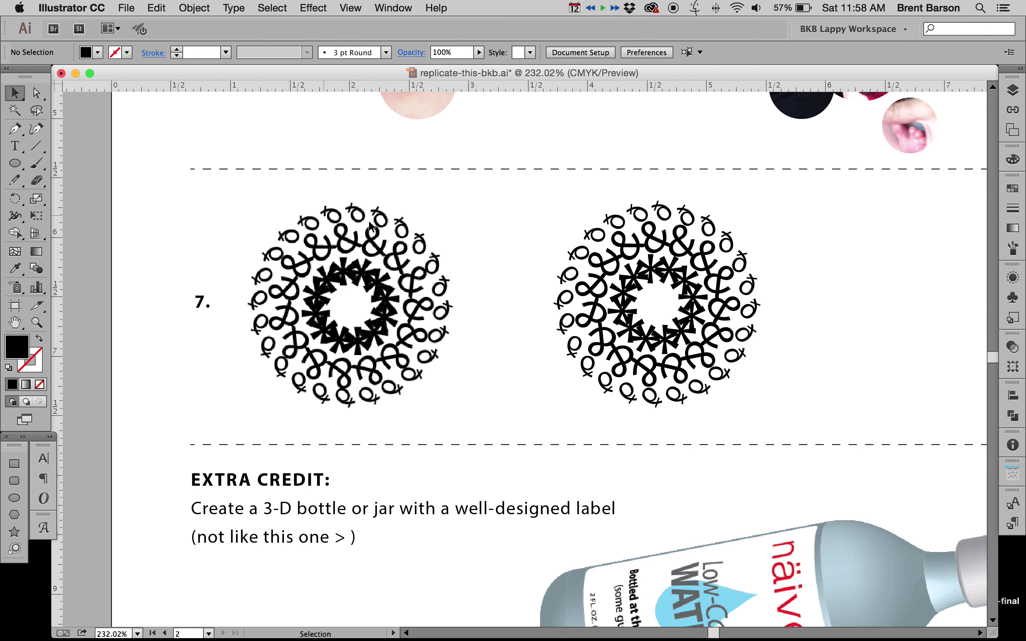
key("space")
left_click_drag(745, 219, 732, 215)
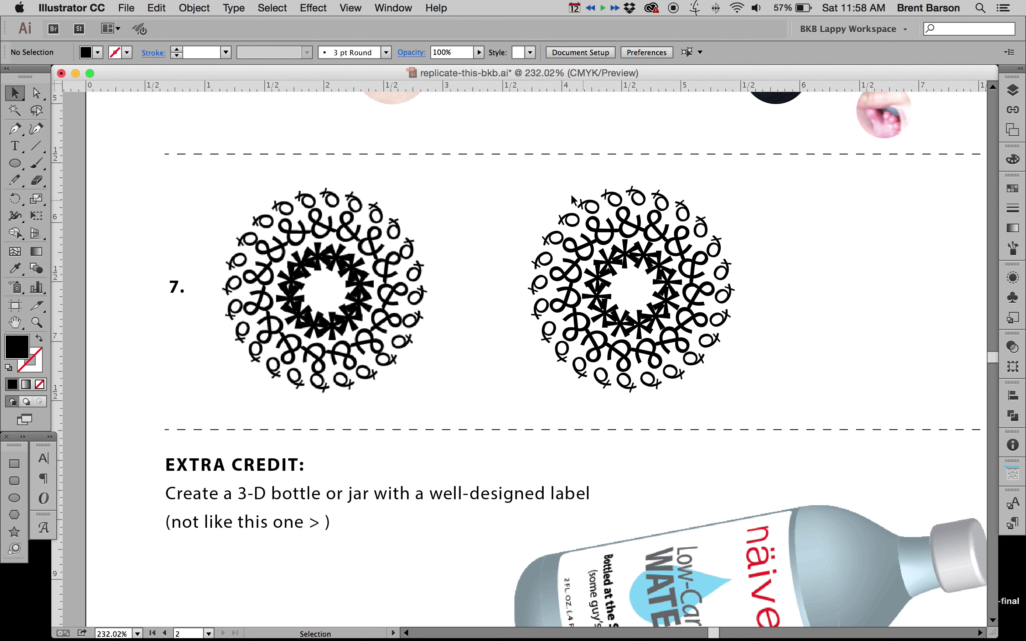
key("space")
left_click_drag(515, 190, 501, 163)
left_click_drag(485, 139, 463, 134)
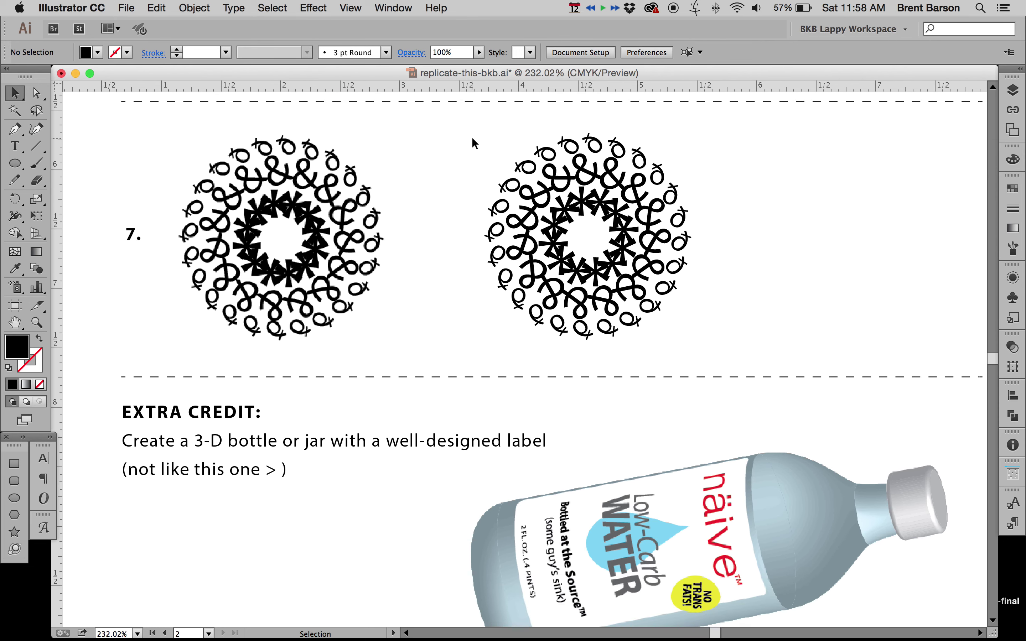